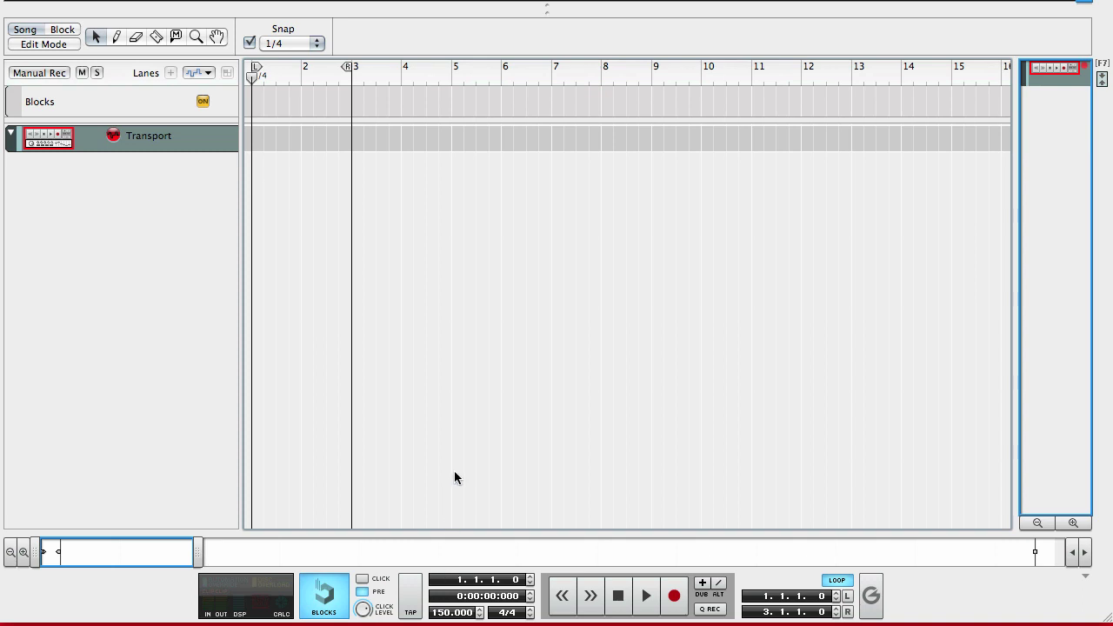
- Open the song tempo for editing and start importing audio files into the song
{"action": "left_click", "coordinate": [441, 612]}
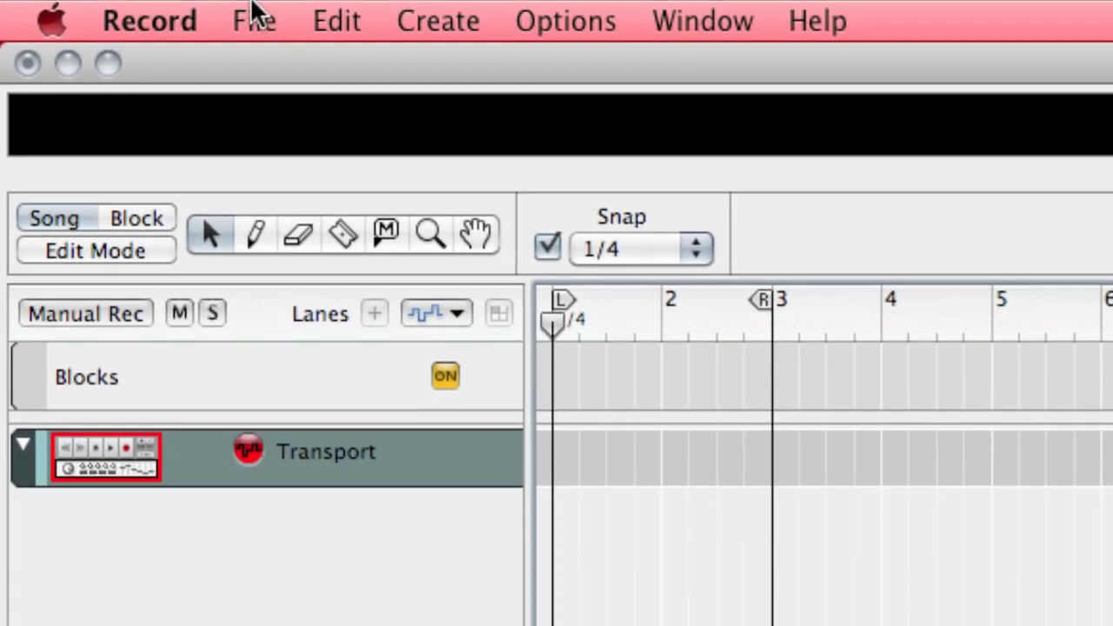
{"action": "left_click", "coordinate": [252, 14]}
{"action": "left_click", "coordinate": [392, 491]}
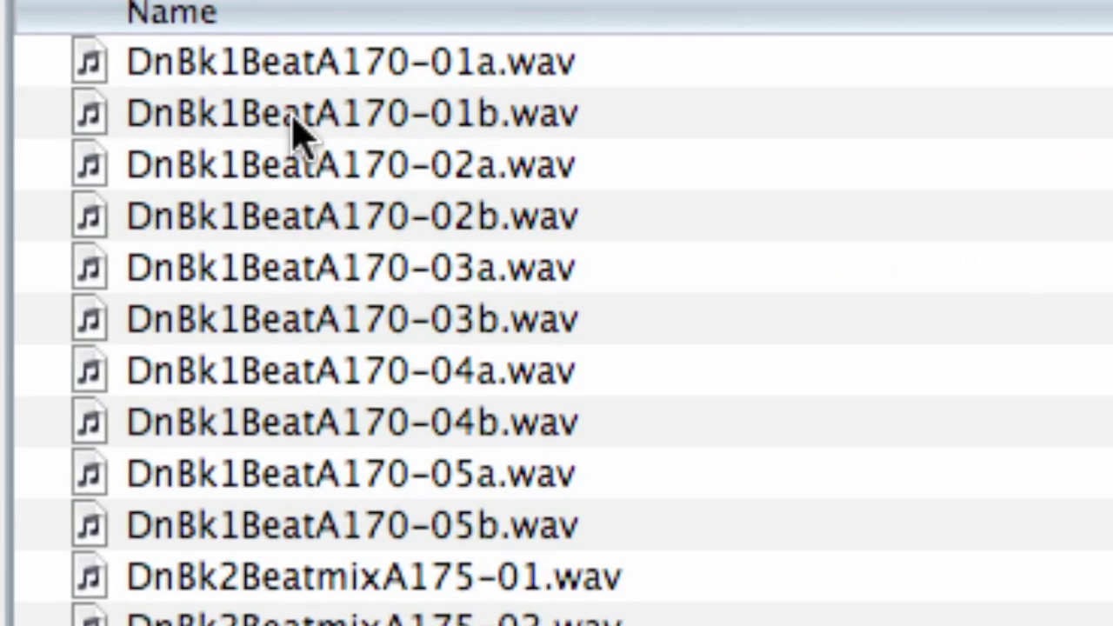
- Audition several drum loops in the samples folder, including DnBk1BeatA170-01b, DnBk1BeatA170-05a, DnBk2BeatmixA175-02 and DnBk2BreakbeatA175-01
{"action": "left_click", "coordinate": [393, 155]}
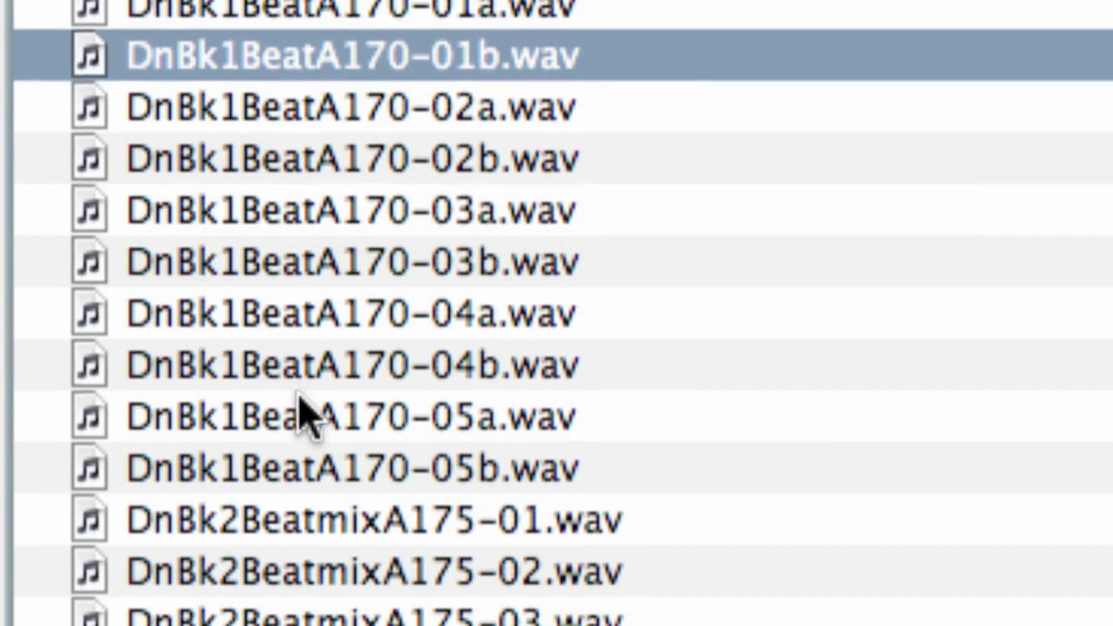
{"action": "left_click", "coordinate": [304, 417]}
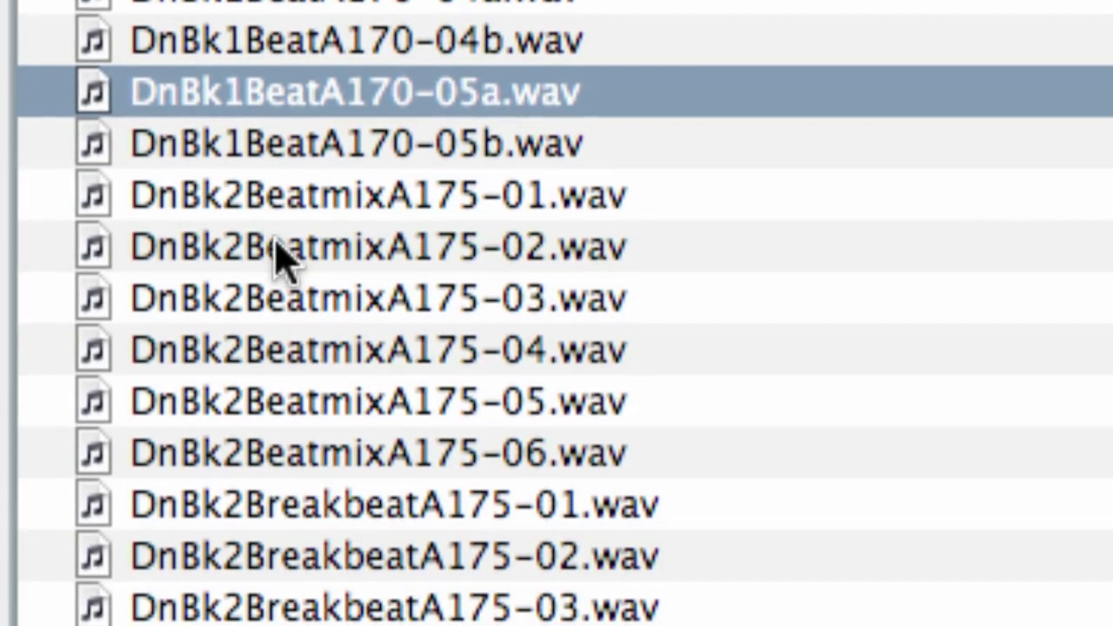
{"action": "left_click", "coordinate": [279, 252]}
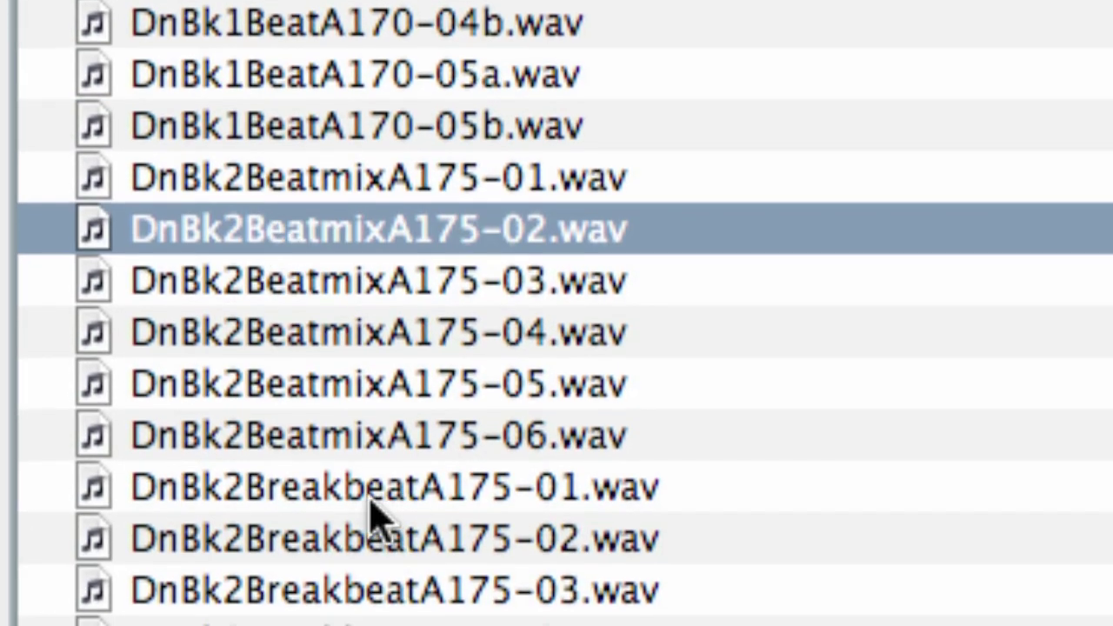
{"action": "left_click", "coordinate": [372, 504]}
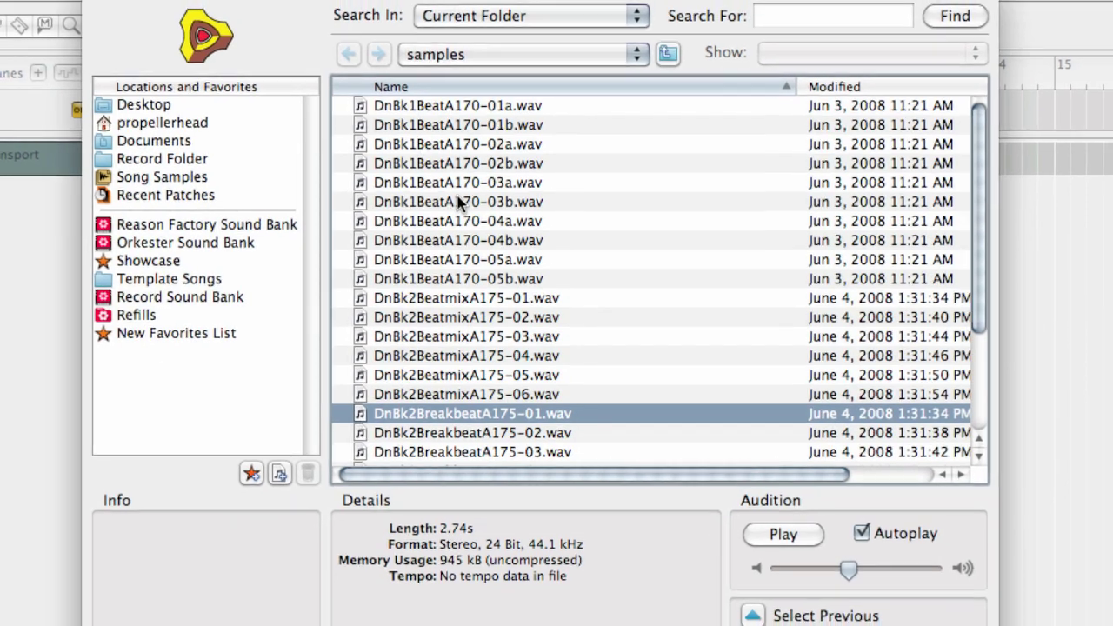
- Import the loops DnBk1BeatA170-01a, DnBk1BeatA170-02b, DnBk1BeatA170-05a, DnBk2BeatmixA175-01 and DnBk2BreakbeatA175-02 together
{"action": "left_click", "coordinate": [448, 106]}
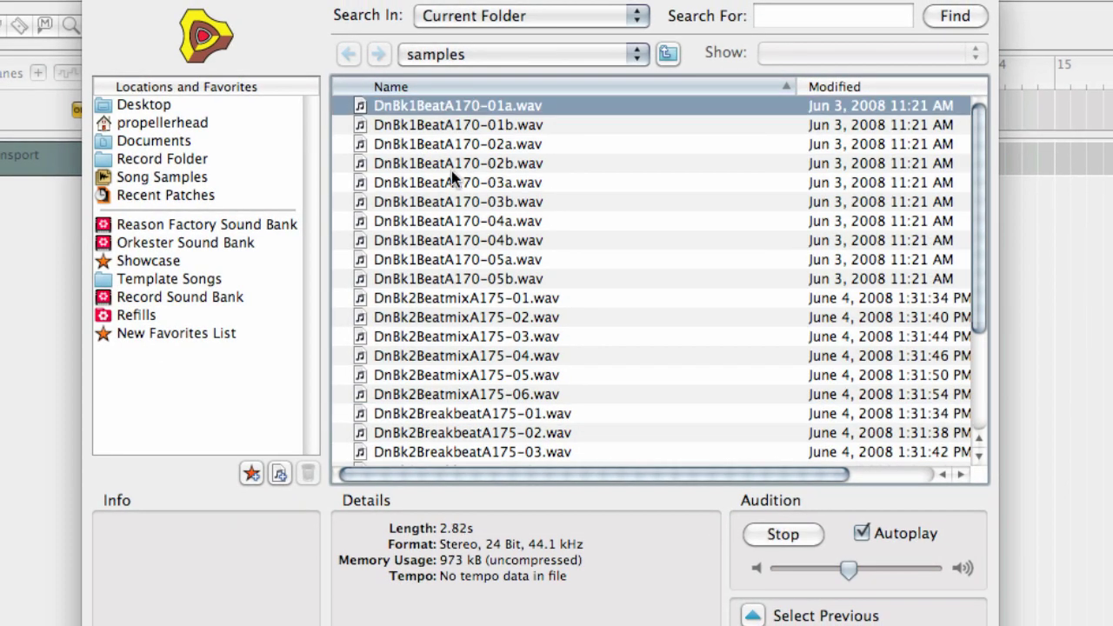
{"action": "left_click", "coordinate": [457, 163], "text": "super"}
{"action": "left_click", "coordinate": [461, 260], "text": "super"}
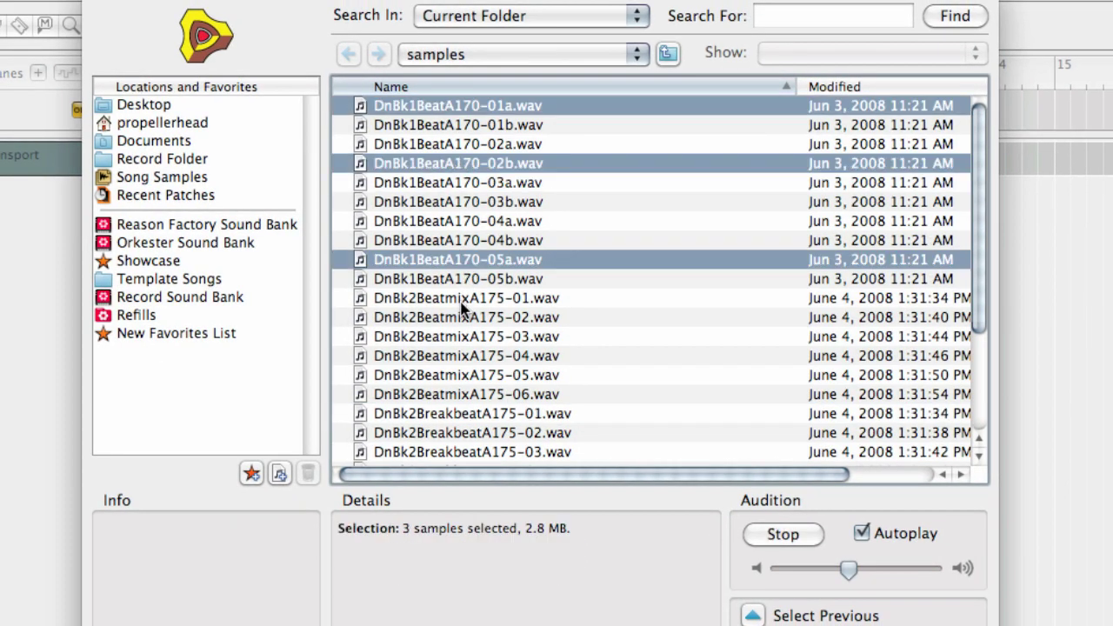
{"action": "left_click", "coordinate": [461, 298], "text": "super"}
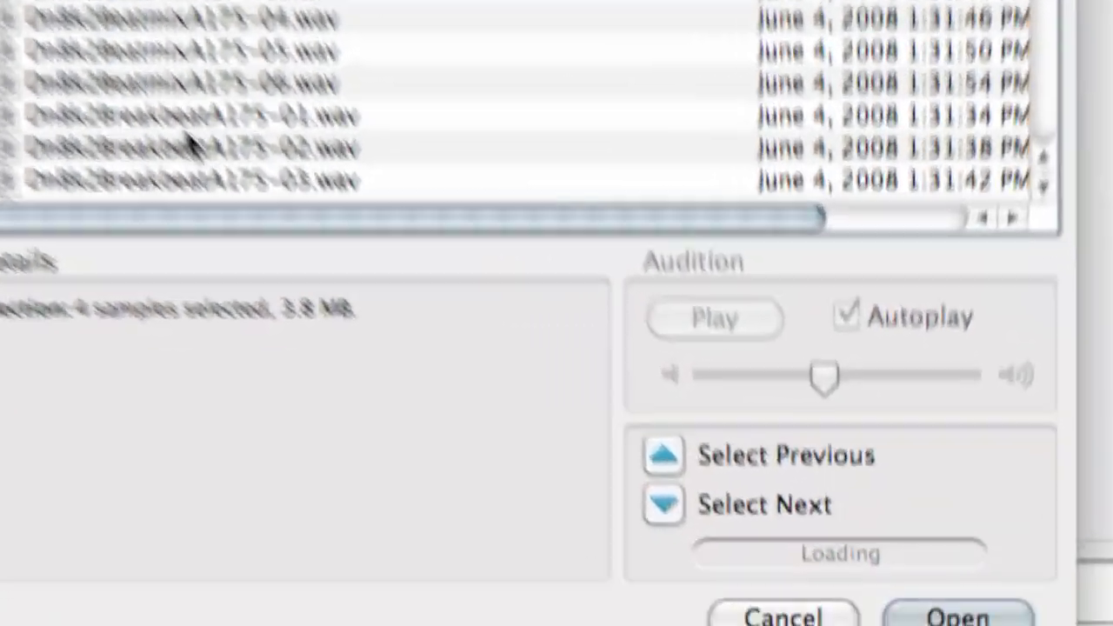
{"action": "left_click", "coordinate": [192, 146], "text": "super"}
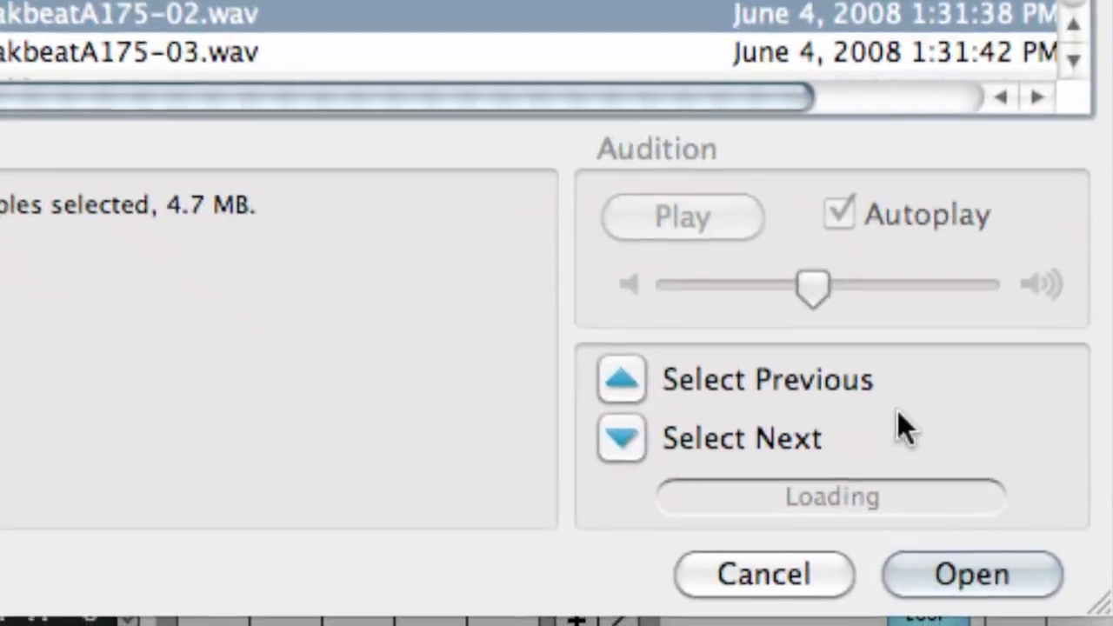
{"action": "left_click", "coordinate": [957, 615]}
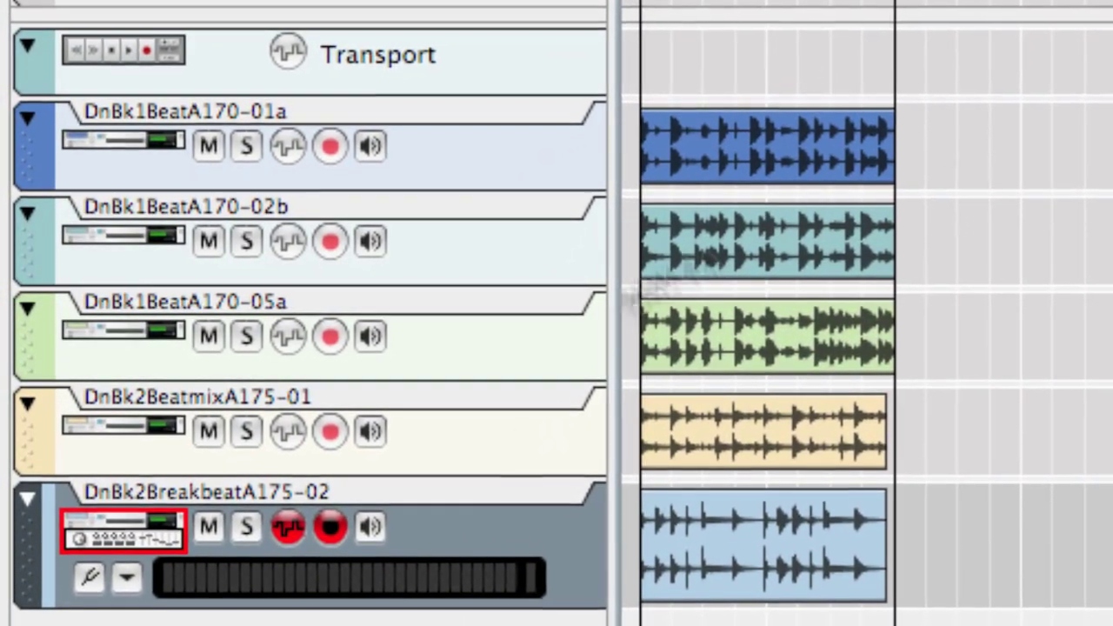
- Compare the lengths of the three A170 clips and the two A175 clips against the loop end at bar 3
{"action": "left_click_drag", "start_coordinate": [968, 105], "coordinate": [796, 380]}
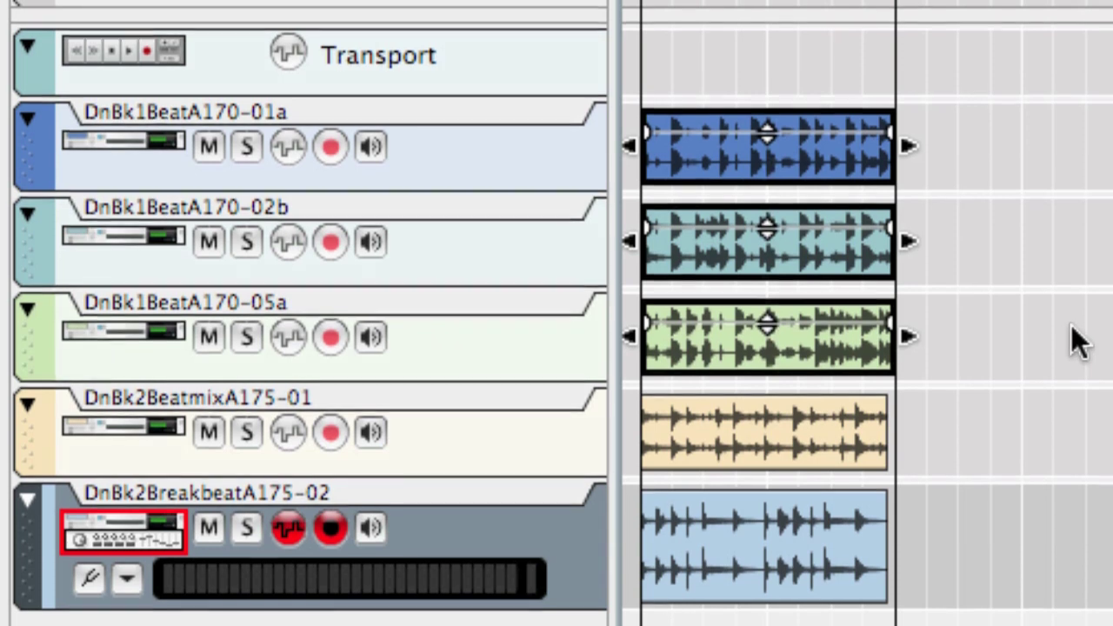
{"action": "left_click", "coordinate": [1072, 328]}
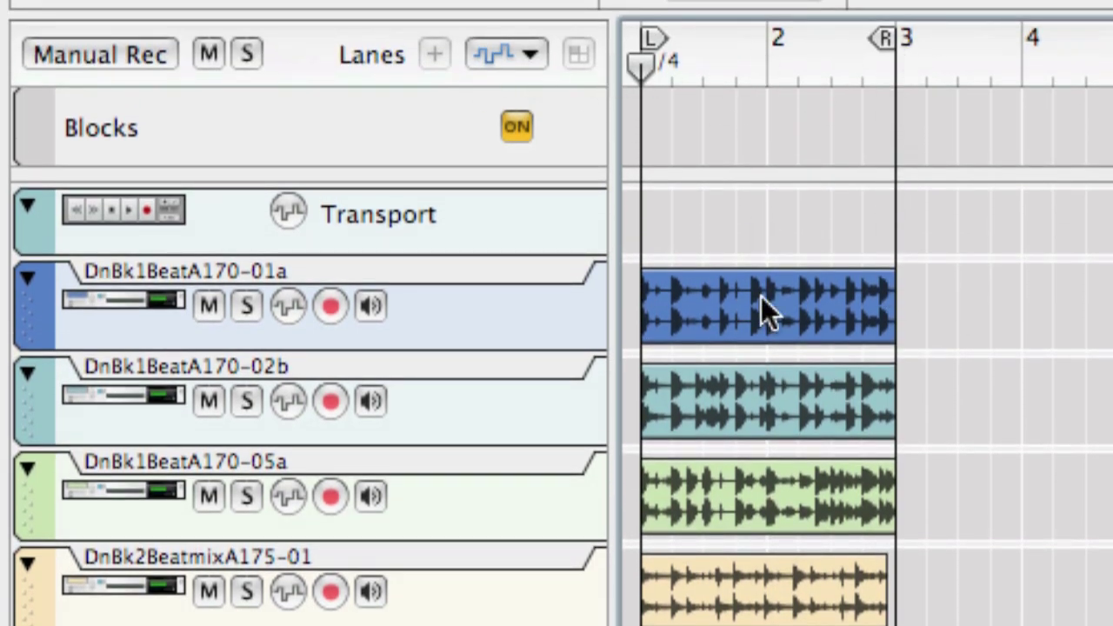
{"action": "left_click_drag", "start_coordinate": [944, 548], "coordinate": [769, 625]}
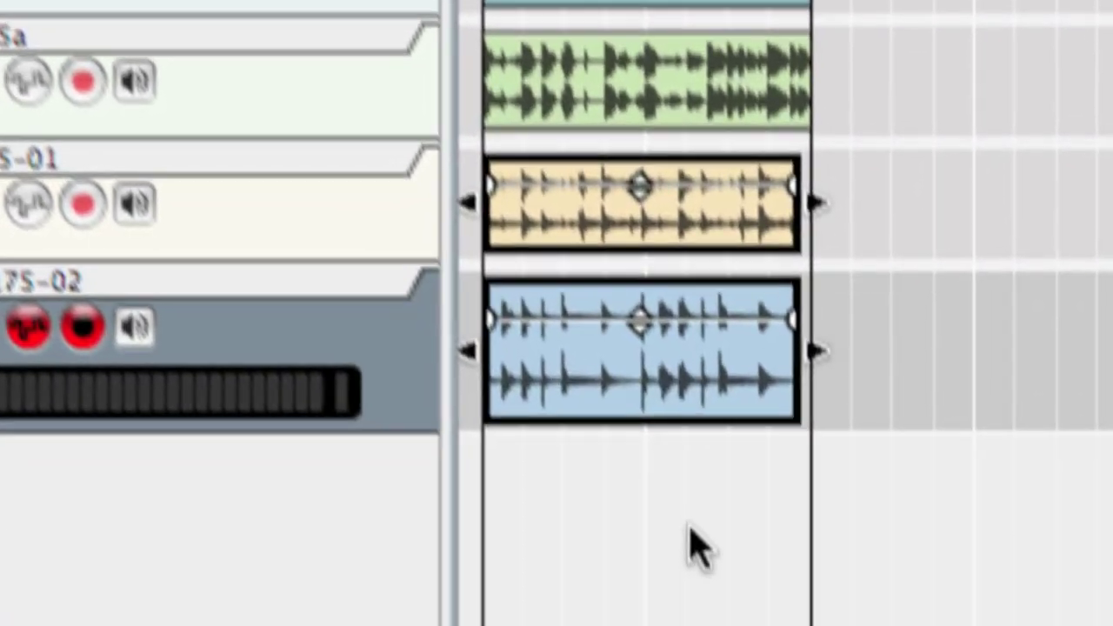
{"action": "left_click", "coordinate": [689, 526]}
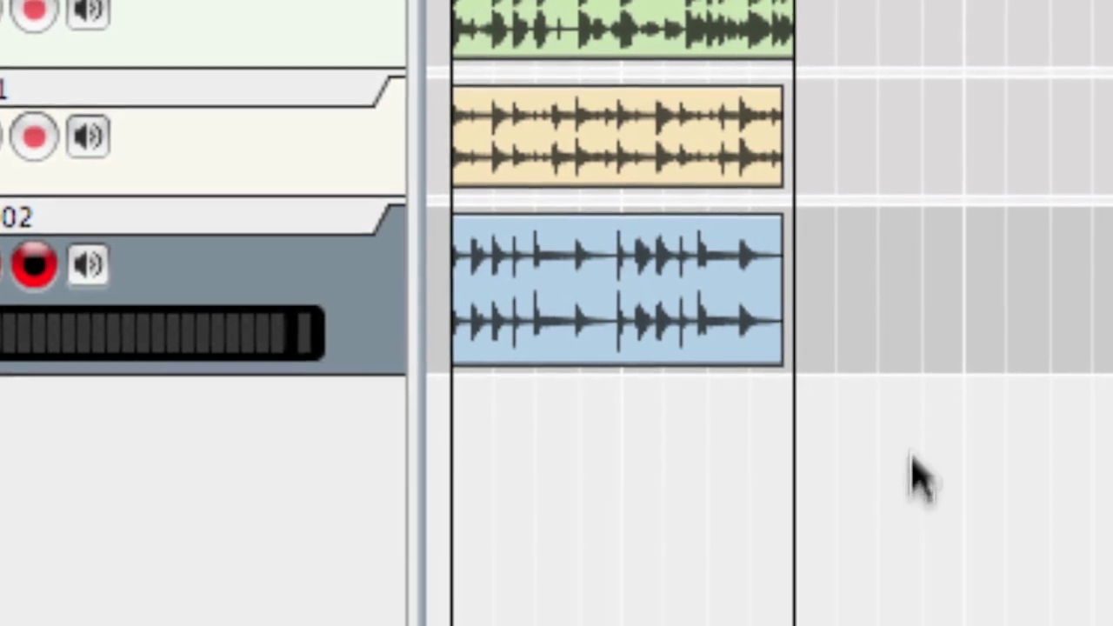
- Time-stretch the DnBk2BeatmixA175-01 and DnBk2BreakbeatA175-02 clips together so they end at bar 3
{"action": "left_click_drag", "start_coordinate": [912, 380], "coordinate": [804, 209]}
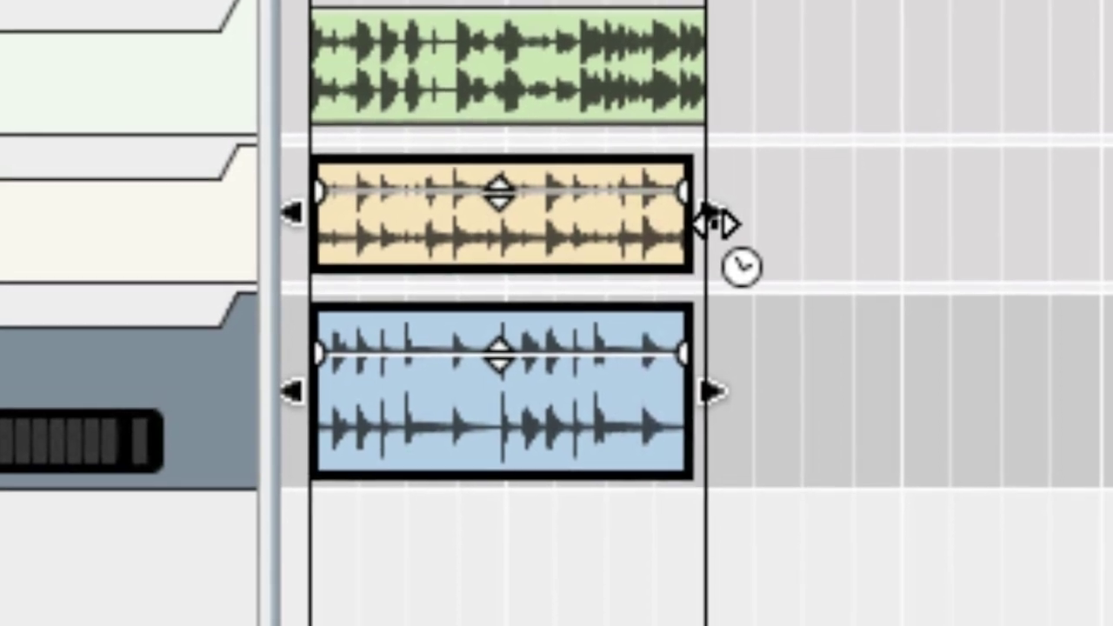
{"action": "left_click_drag", "start_coordinate": [711, 224], "coordinate": [701, 310]}
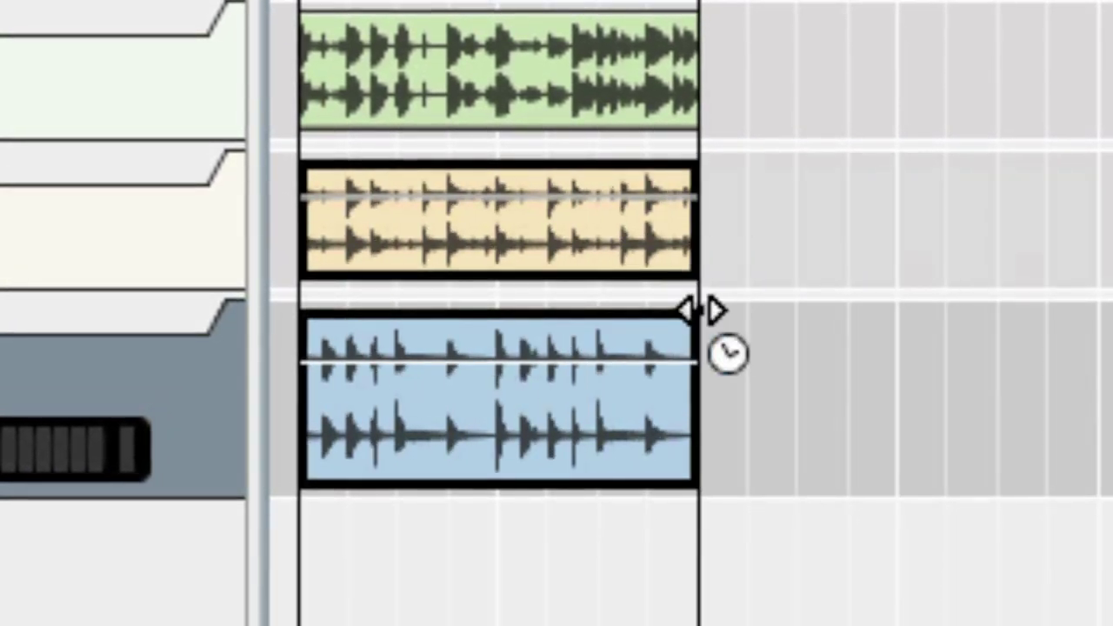
{"action": "left_click", "coordinate": [770, 571]}
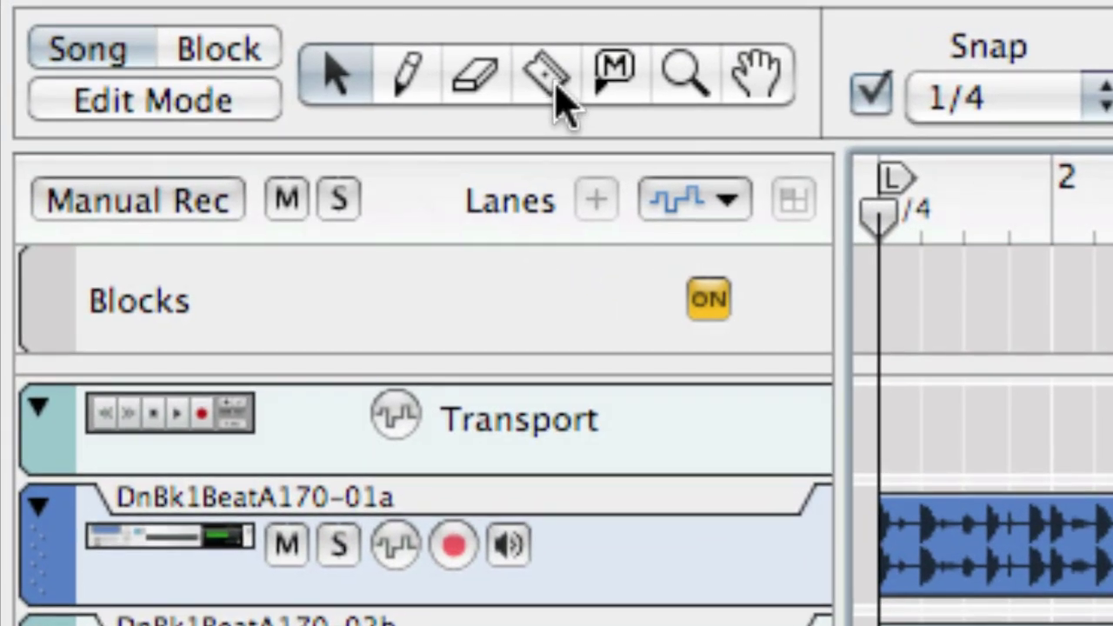
- Slice the clips on all five tracks at every quarter note between bars 1 and 3 with the Razor tool, and return to the Selection tool
{"action": "left_click", "coordinate": [478, 68]}
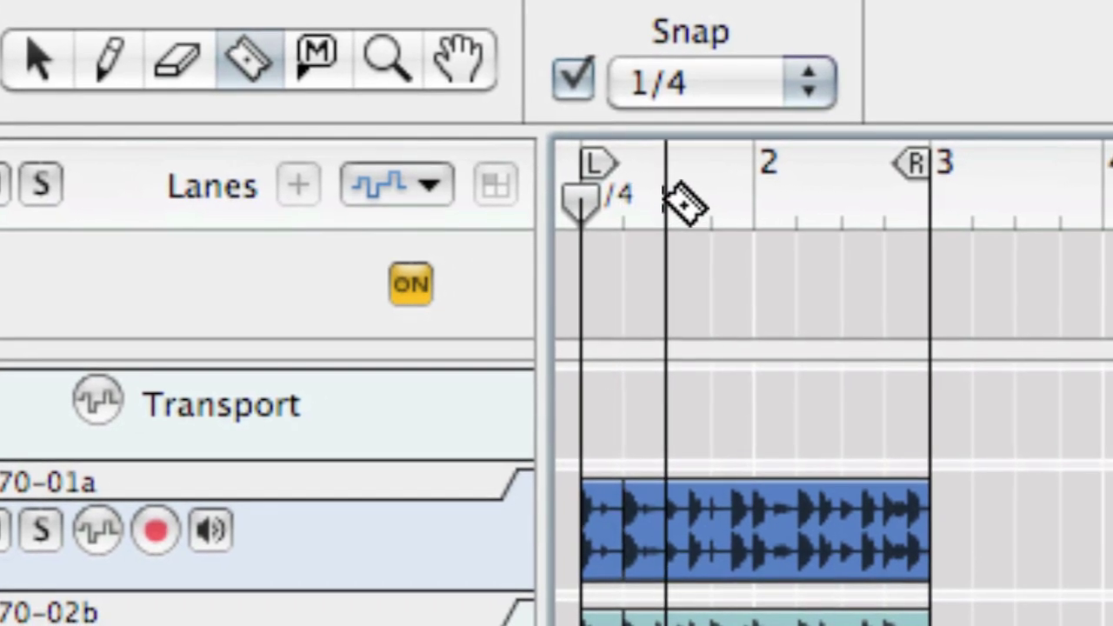
{"action": "left_click", "coordinate": [666, 200]}
{"action": "left_click", "coordinate": [712, 197]}
{"action": "left_click", "coordinate": [736, 190]}
{"action": "left_click", "coordinate": [757, 197]}
{"action": "left_click", "coordinate": [808, 200]}
{"action": "left_click", "coordinate": [861, 205]}
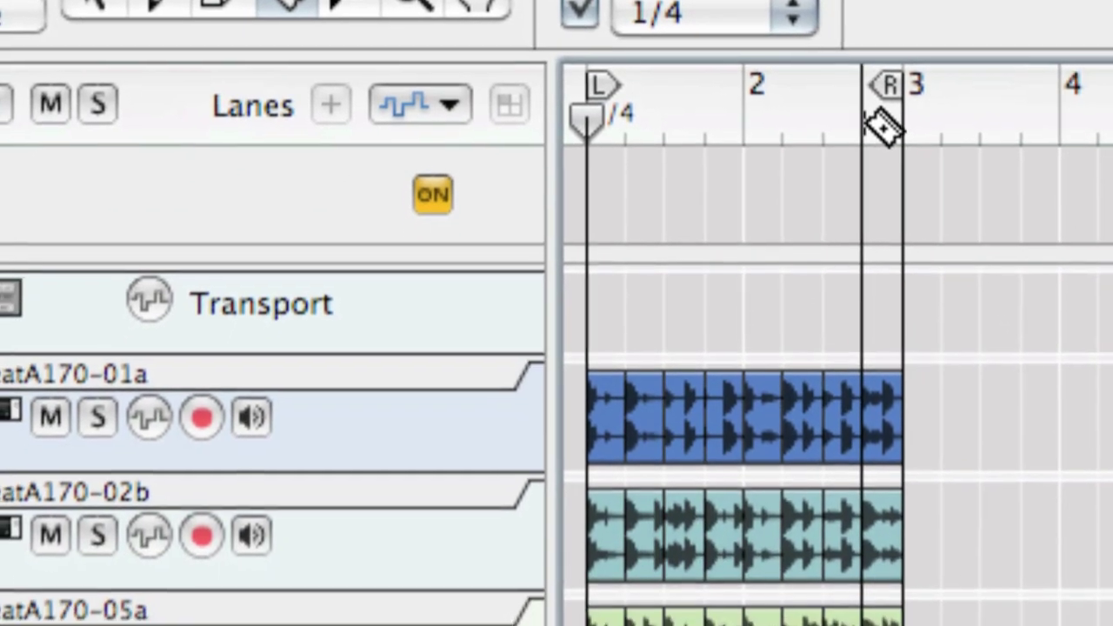
{"action": "left_click", "coordinate": [880, 129]}
{"action": "key", "text": "q"}
- Check the cuts by selecting a single slice and then all slices, and clear the selection
{"action": "left_click", "coordinate": [886, 428]}
{"action": "left_click", "coordinate": [845, 531]}
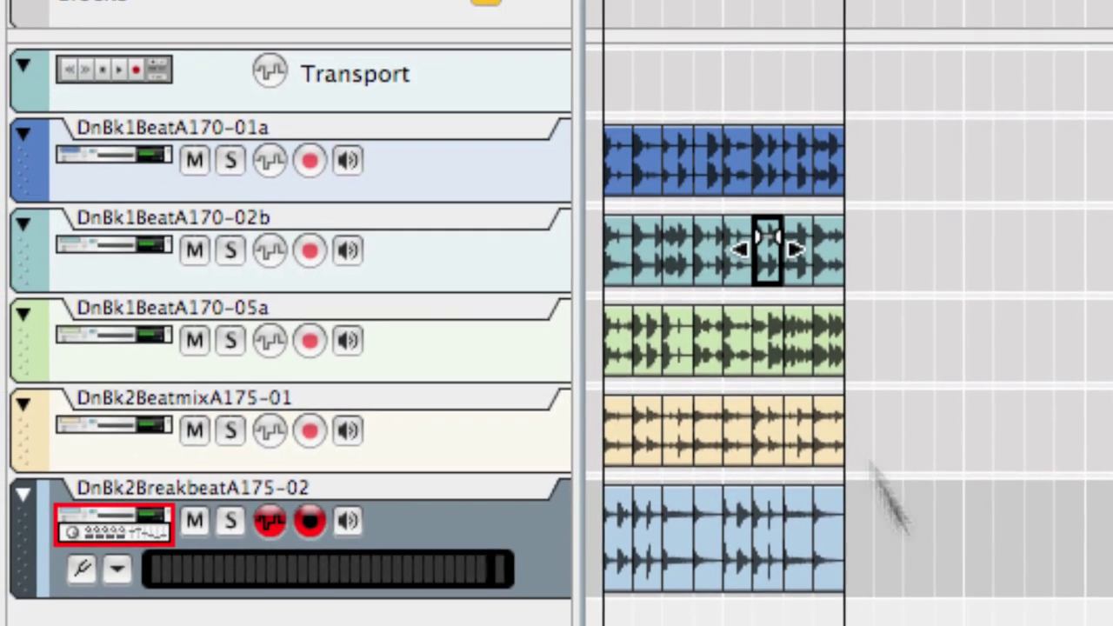
{"action": "key", "text": "super+a"}
{"action": "left_click", "coordinate": [1017, 588]}
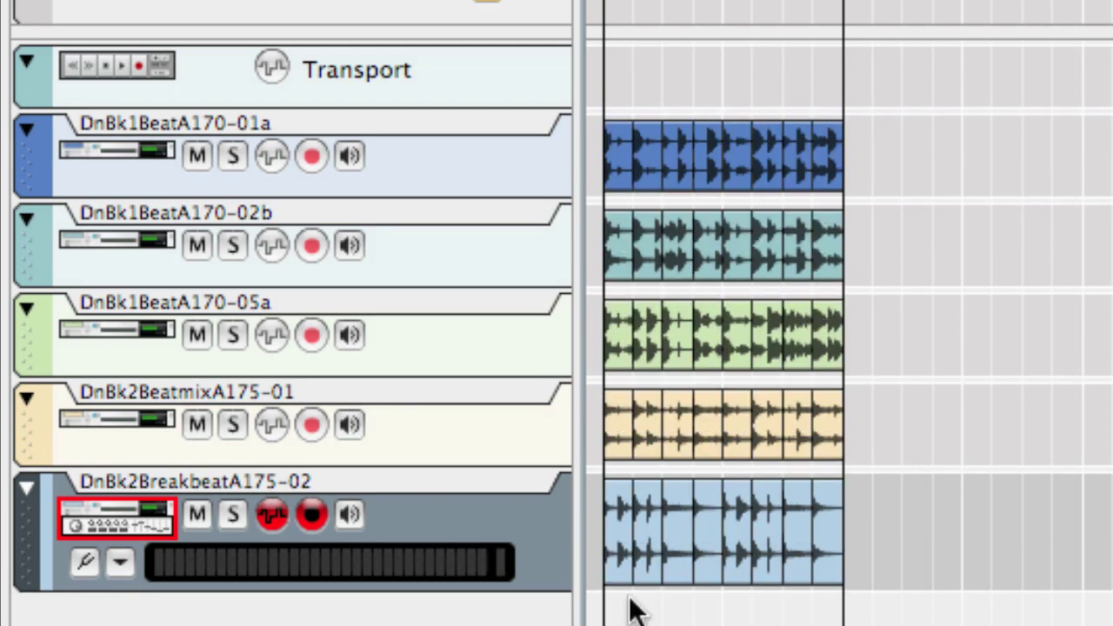
- Delete the slices on beat 1 of bar 1 from every track except DnBk1BeatA170-02b
{"action": "left_click", "coordinate": [614, 174]}
{"action": "key", "text": "Delete"}
{"action": "left_click", "coordinate": [623, 349]}
{"action": "key", "text": "Delete"}
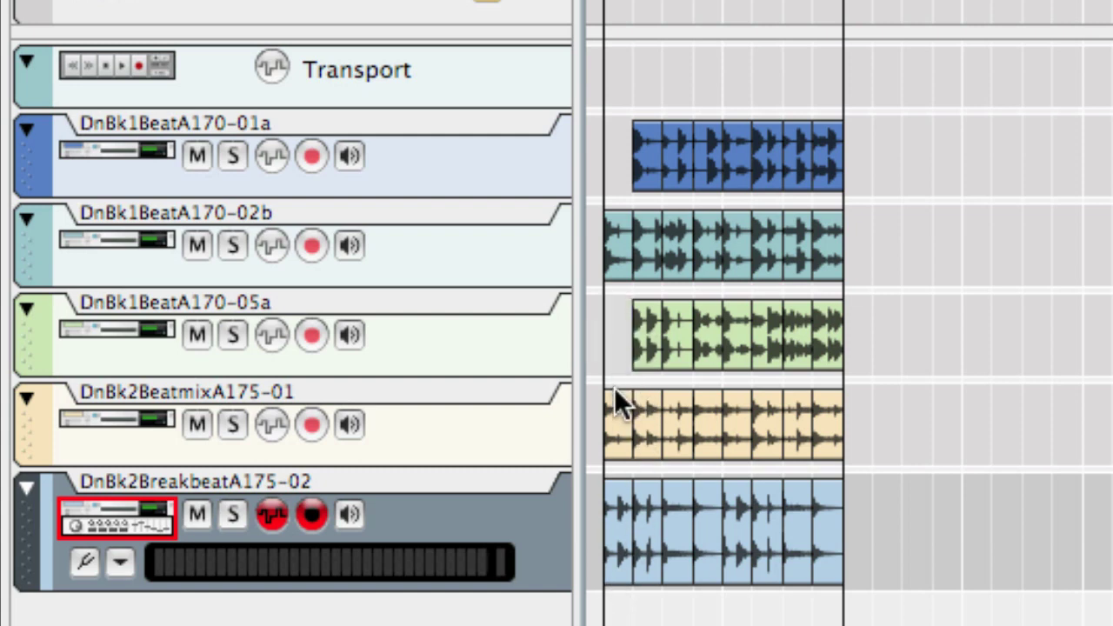
{"action": "left_click_drag", "start_coordinate": [614, 406], "coordinate": [618, 509]}
{"action": "key", "text": "Delete"}
- Delete the slices on beat 2 of bar 1 from every track except DnBk1BeatA170-05a
{"action": "left_click", "coordinate": [652, 249]}
{"action": "key", "text": "Delete"}
{"action": "left_click", "coordinate": [639, 148]}
{"action": "key", "text": "Delete"}
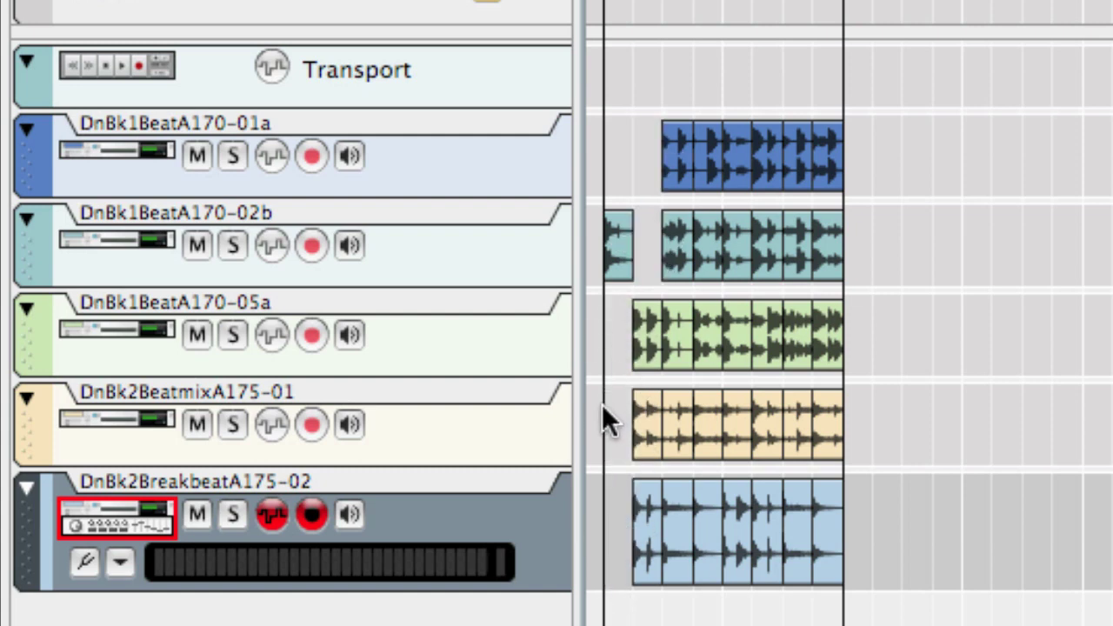
{"action": "left_click_drag", "start_coordinate": [602, 412], "coordinate": [651, 548]}
{"action": "key", "text": "Delete"}
- Delete the slices on beats 3 and 4 of bar 1, keeping only DnBk2BreakbeatA175-02 on beat 3 and DnBk1BeatA170-01a on beat 4
{"action": "left_click", "coordinate": [667, 418]}
{"action": "key", "text": "Delete"}
{"action": "left_click", "coordinate": [698, 414]}
{"action": "key", "text": "Delete"}
{"action": "left_click", "coordinate": [708, 529]}
{"action": "left_click", "coordinate": [675, 373]}
{"action": "left_click", "coordinate": [674, 248]}
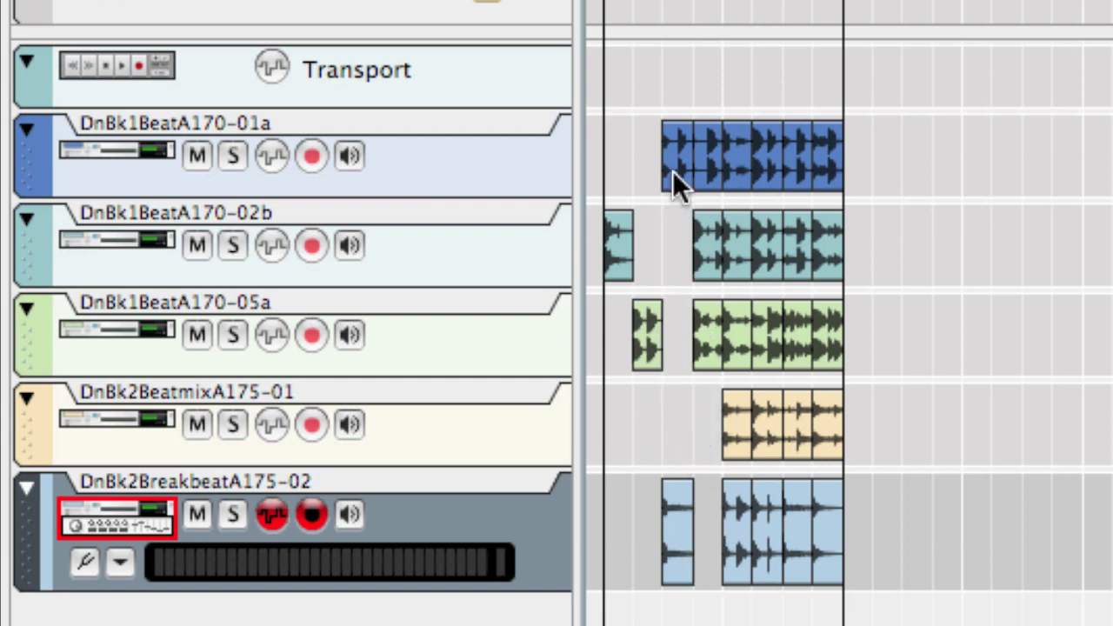
{"action": "left_click", "coordinate": [683, 162]}
{"action": "left_click", "coordinate": [711, 254]}
{"action": "left_click", "coordinate": [703, 322]}
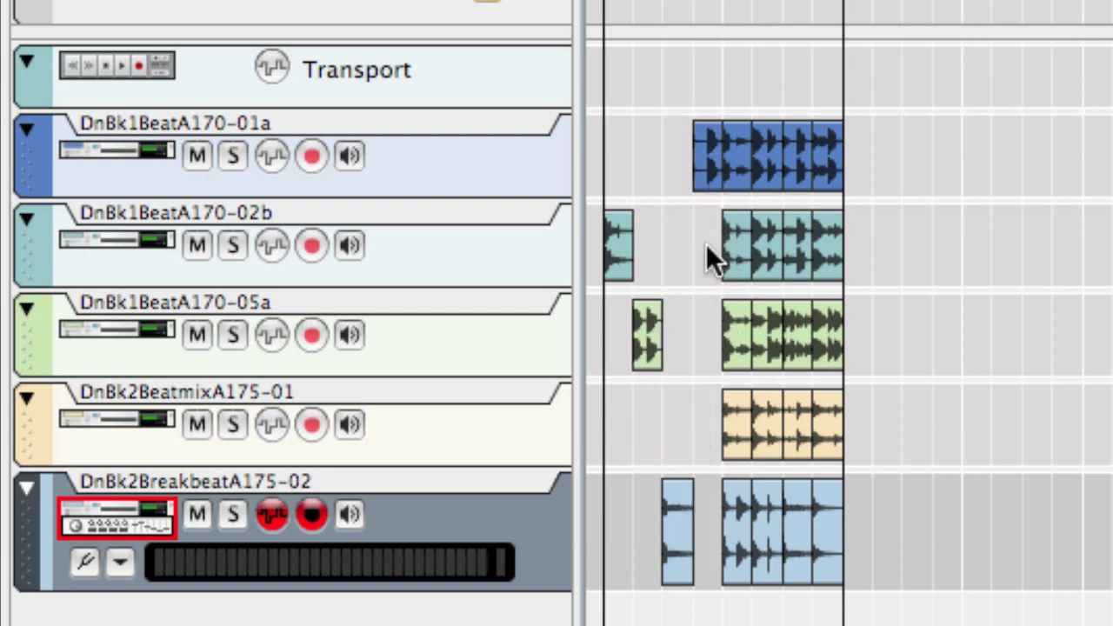
- Delete the slices on beat 1 of bar 2 from every track except DnBk2BeatmixA175-01
{"action": "left_click", "coordinate": [734, 156]}
{"action": "left_click", "coordinate": [739, 246]}
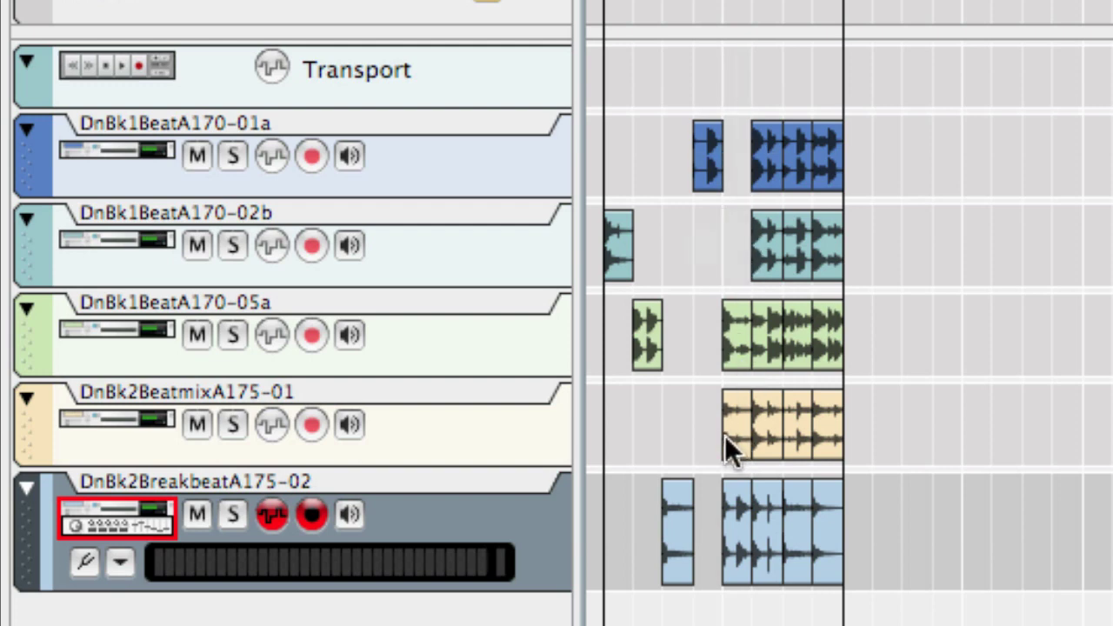
{"action": "left_click", "coordinate": [737, 315]}
{"action": "left_click", "coordinate": [743, 501]}
- Delete the slices on beat 2 of bar 2 from every track except DnBk1BeatA170-02b
{"action": "left_click", "coordinate": [754, 414]}
{"action": "left_click", "coordinate": [765, 535]}
{"action": "left_click", "coordinate": [756, 169]}
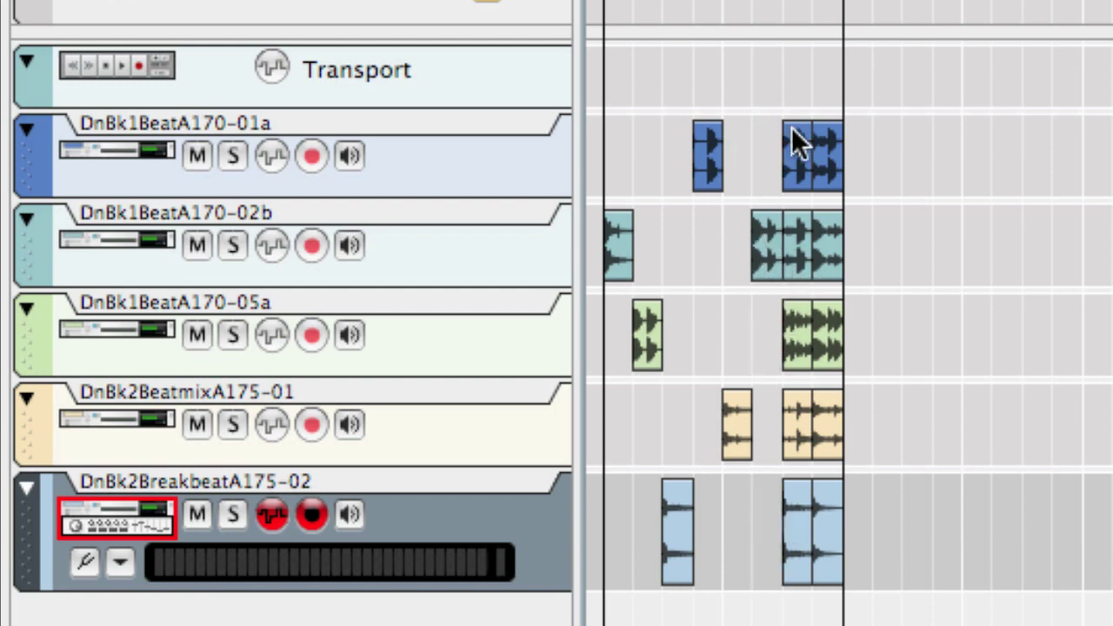
- Delete the slices on beats 3 and 4 of bar 2 except DnBk1BeatA170-01a on beat 3 and DnBk1BeatA170-02b on beat 4, and play the loop
{"action": "left_click", "coordinate": [798, 228]}
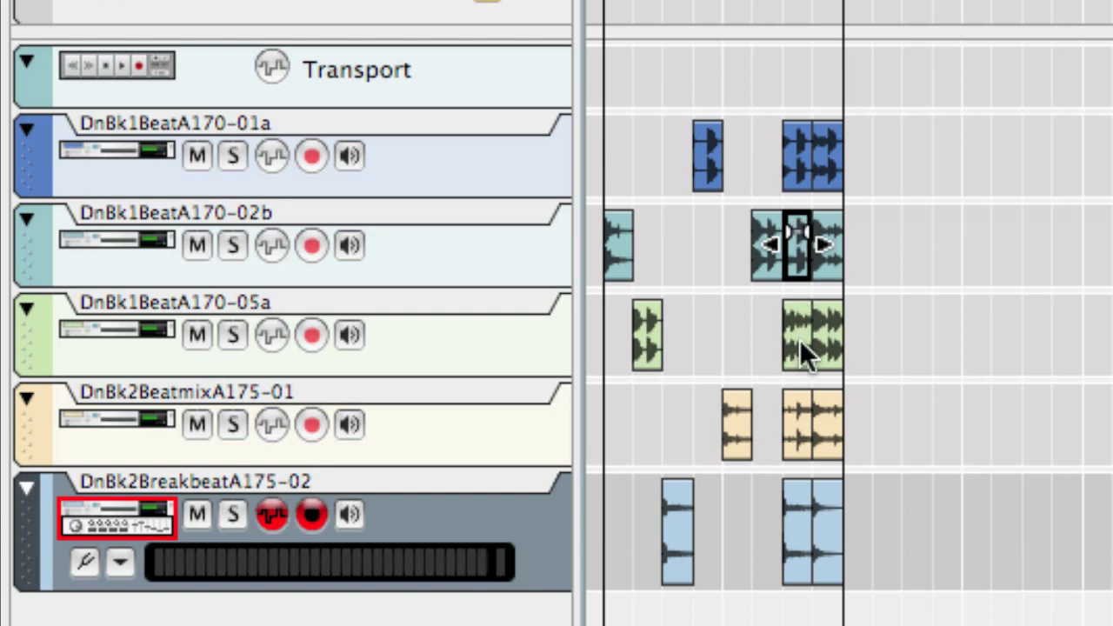
{"action": "left_click", "coordinate": [799, 339]}
{"action": "left_click", "coordinate": [797, 433]}
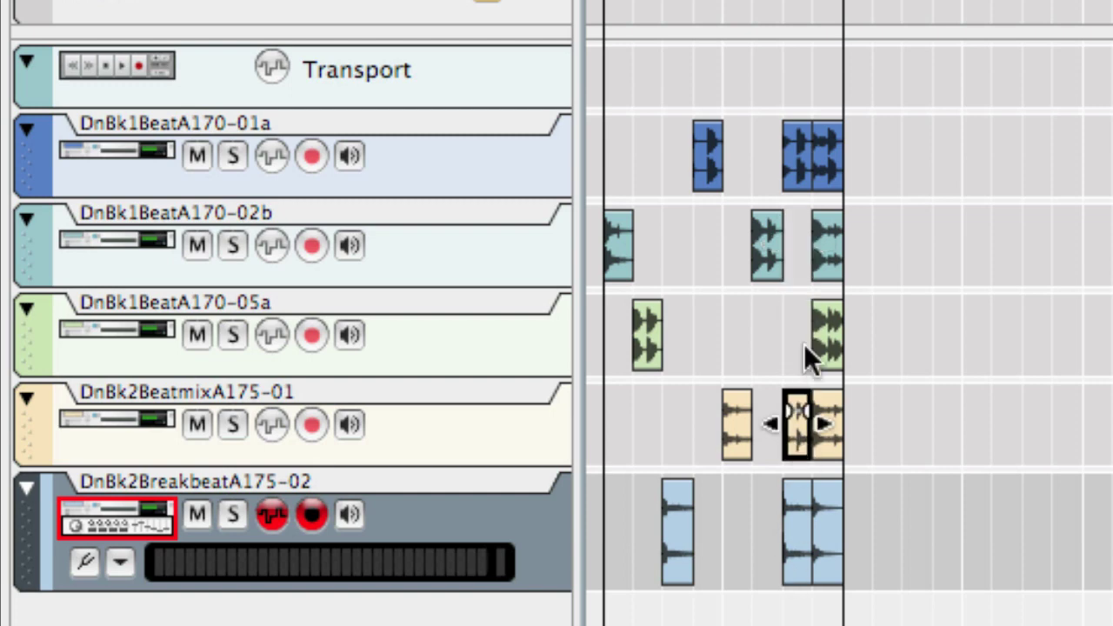
{"action": "key", "text": "Delete"}
{"action": "left_click_drag", "start_coordinate": [804, 341], "coordinate": [859, 418]}
{"action": "key", "text": "Delete"}
{"action": "left_click", "coordinate": [828, 183]}
{"action": "key", "text": "Delete"}
{"action": "left_click_drag", "start_coordinate": [900, 476], "coordinate": [798, 567]}
{"action": "key", "text": "Delete"}
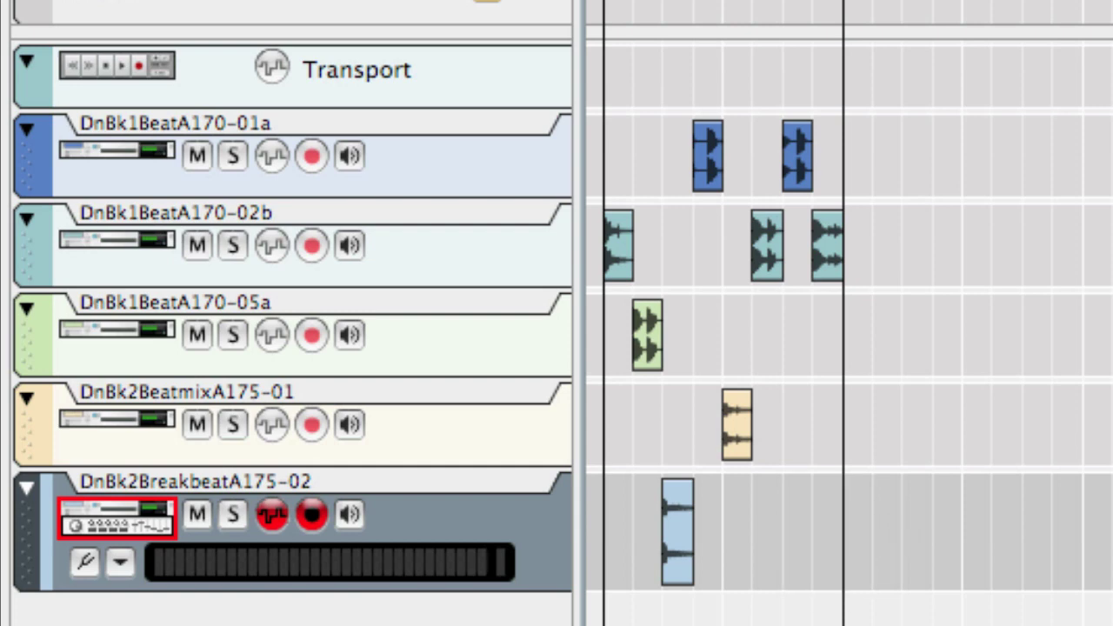
{"action": "key", "text": "space"}
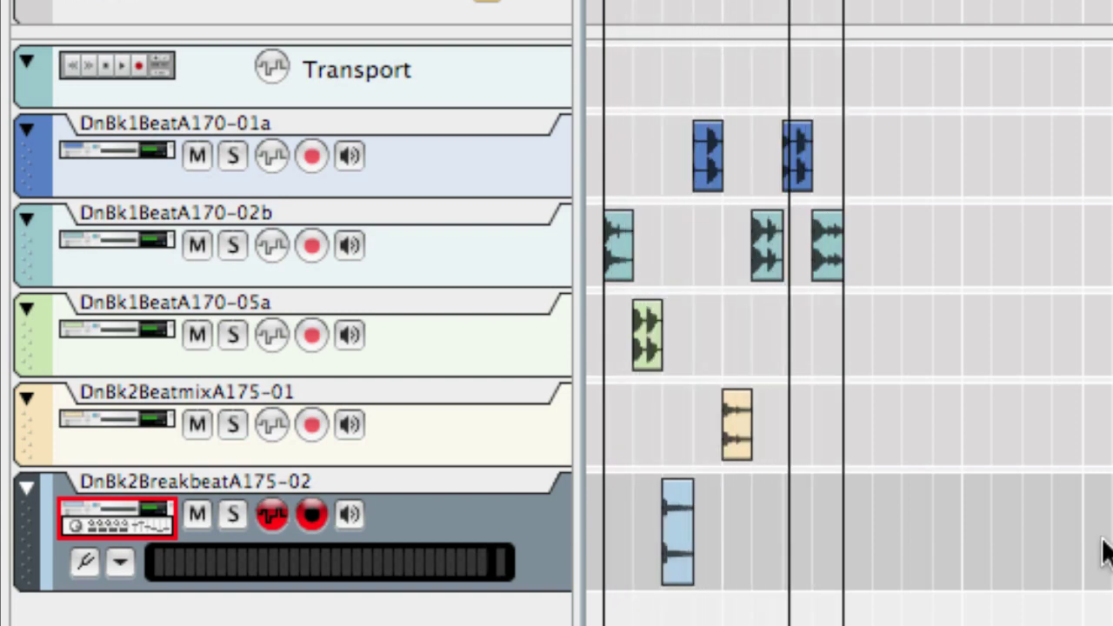
- Move the remaining slices from the other four tracks onto the DnBk1BeatA170-01a track, keeping each slice at its beat
{"action": "left_click_drag", "start_coordinate": [612, 227], "coordinate": [601, 188]}
{"action": "left_click_drag", "start_coordinate": [630, 312], "coordinate": [654, 178]}
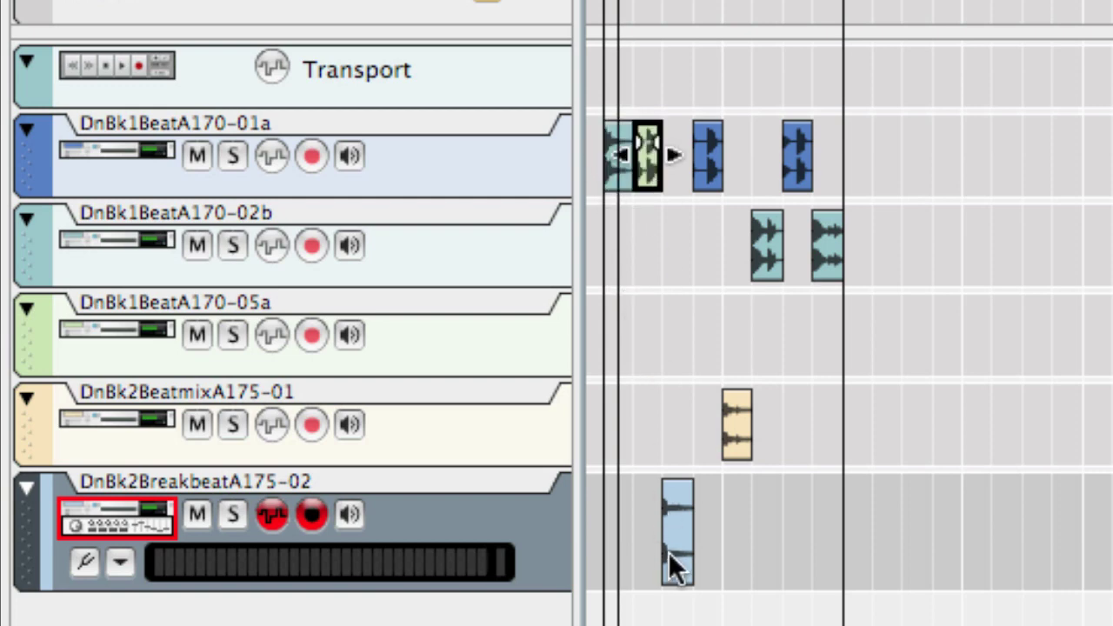
{"action": "left_click_drag", "start_coordinate": [670, 552], "coordinate": [674, 148]}
{"action": "left_click_drag", "start_coordinate": [748, 425], "coordinate": [745, 157]}
{"action": "left_click_drag", "start_coordinate": [772, 249], "coordinate": [770, 179]}
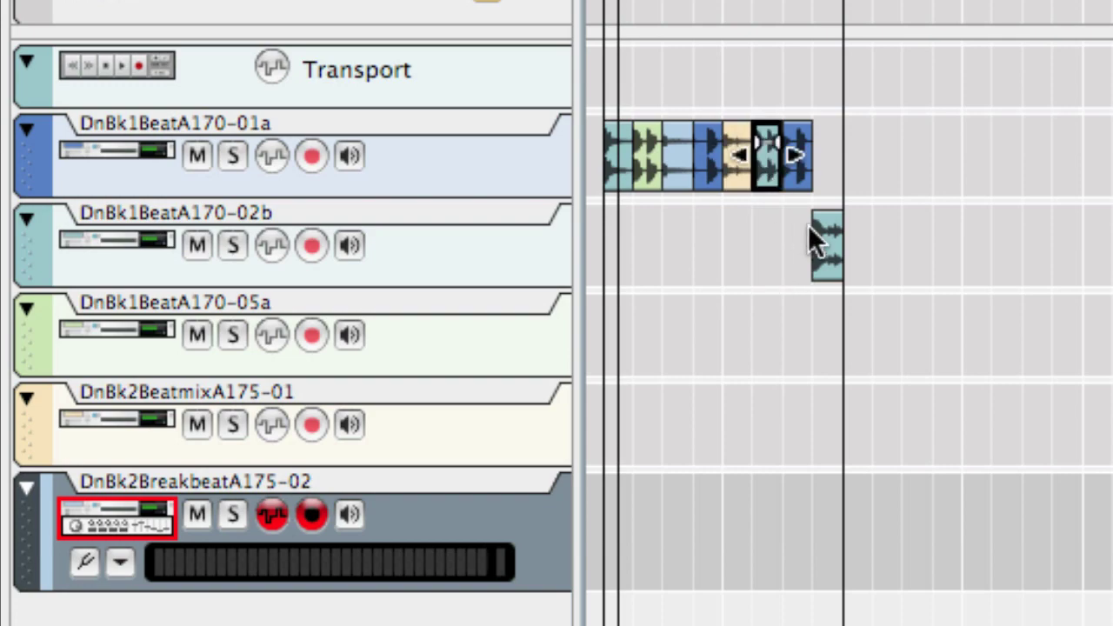
{"action": "left_click_drag", "start_coordinate": [820, 240], "coordinate": [830, 175]}
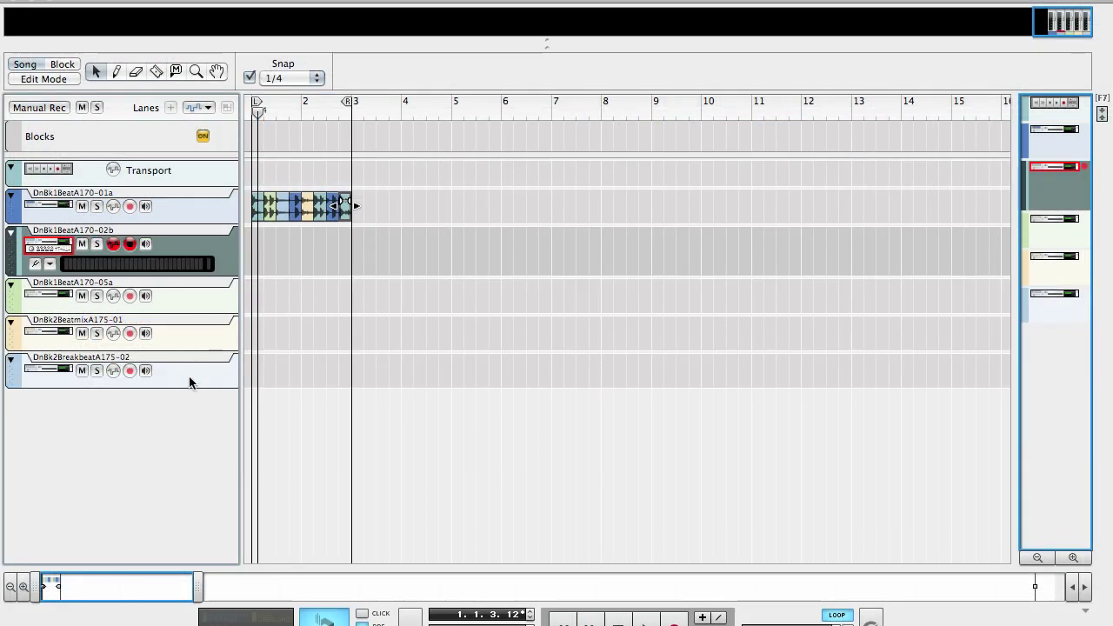
- Delete the four emptied audio tracks, keeping only the DnBk1BeatA170-01a track
{"action": "left_click", "coordinate": [191, 378], "text": "shift"}
{"action": "key", "text": "Delete"}
{"action": "key", "text": "Return"}
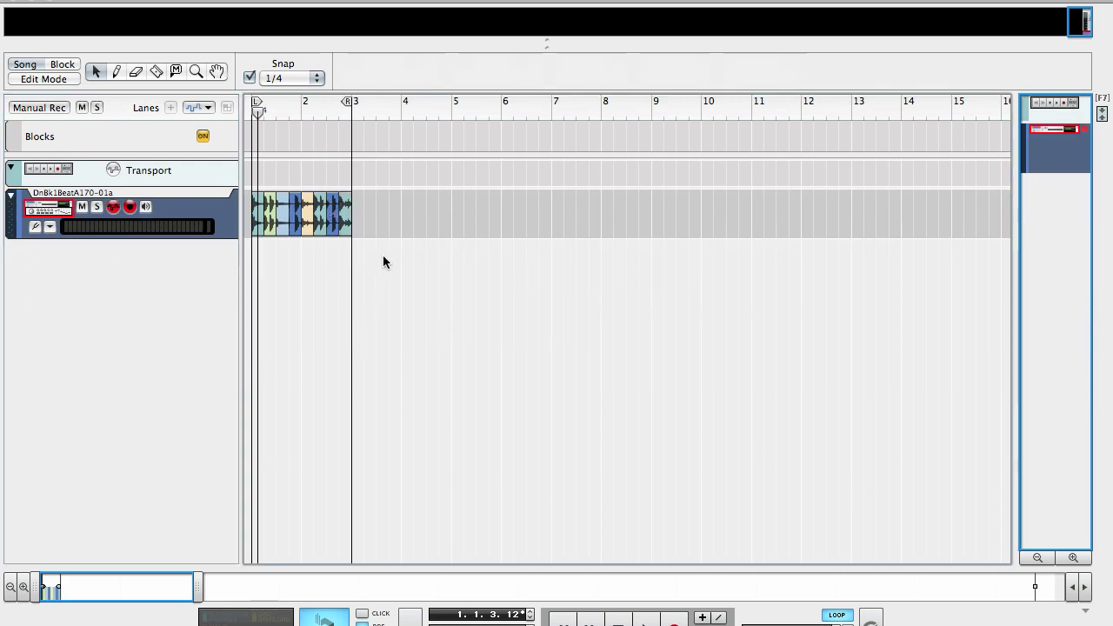
- Reverse the slice on beat 3 of bar 1 and play the loop
{"action": "right_click", "coordinate": [284, 230]}
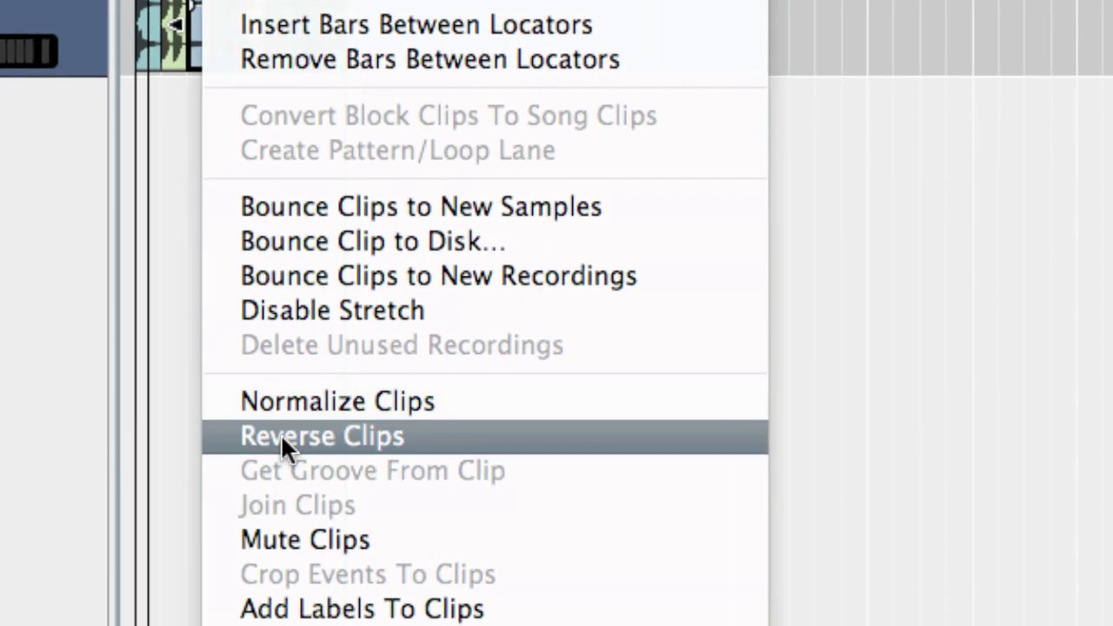
{"action": "left_click", "coordinate": [304, 421]}
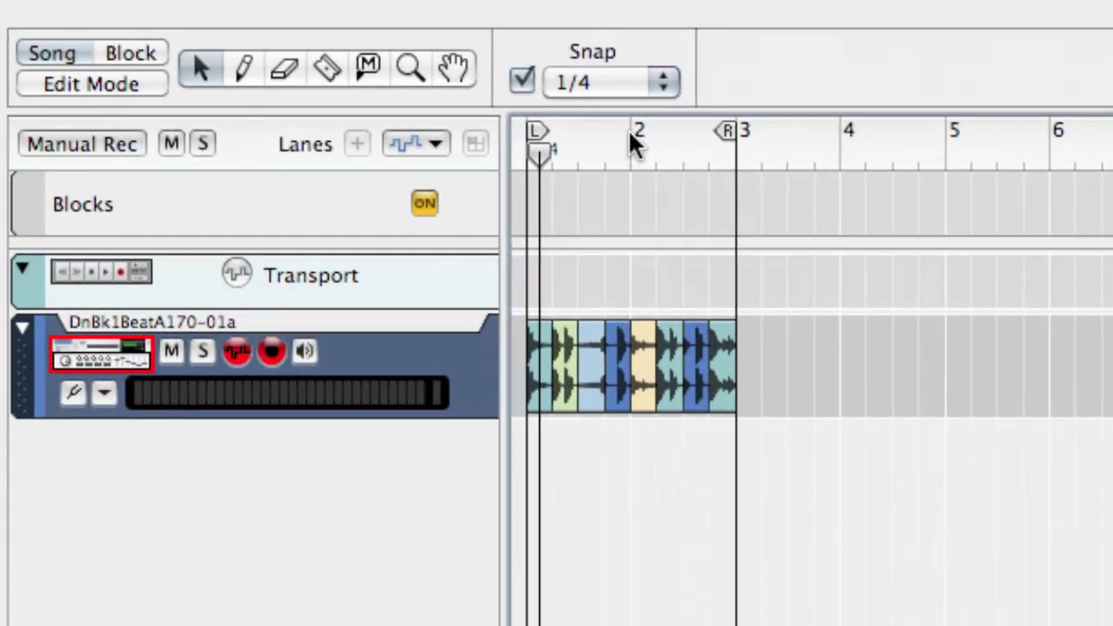
{"action": "key", "text": "space"}
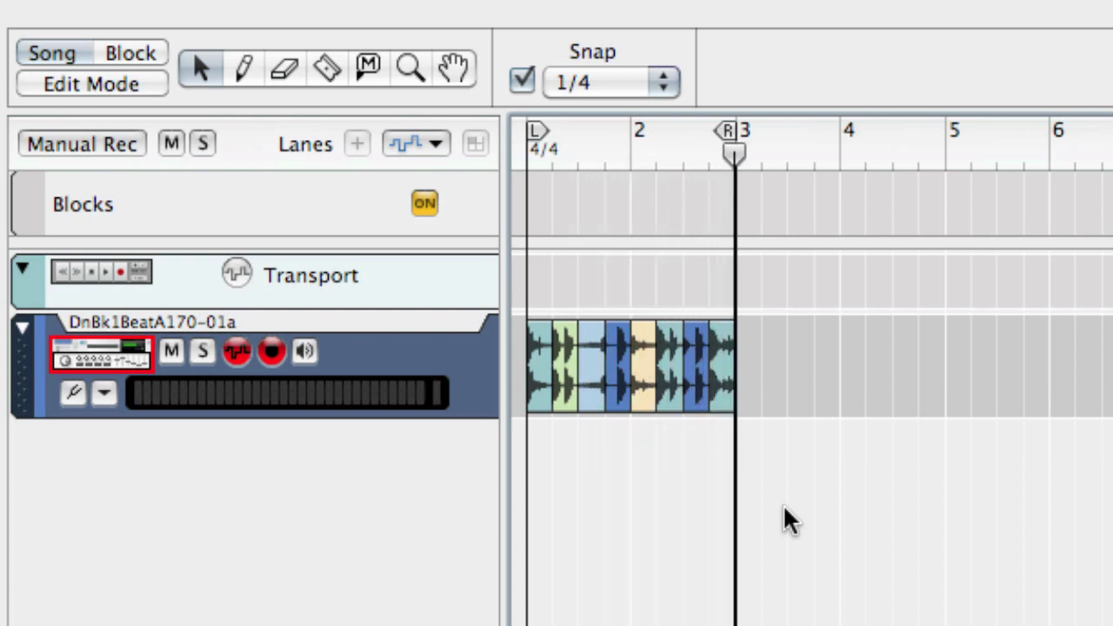
- Delete the slice on beat 4 of bar 2, time-stretch the beat 3 slice to fill the gap up to bar 3, and play the loop
{"action": "left_click", "coordinate": [729, 400]}
{"action": "key", "text": "Delete"}
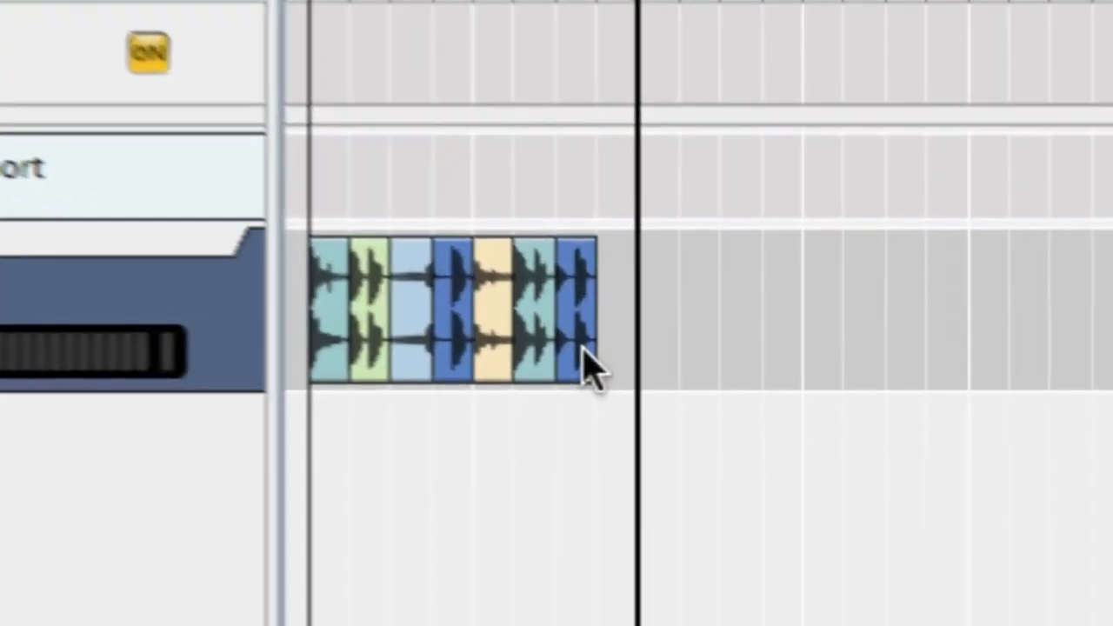
{"action": "left_click", "coordinate": [700, 391]}
{"action": "left_click_drag", "start_coordinate": [572, 304], "coordinate": [590, 303]}
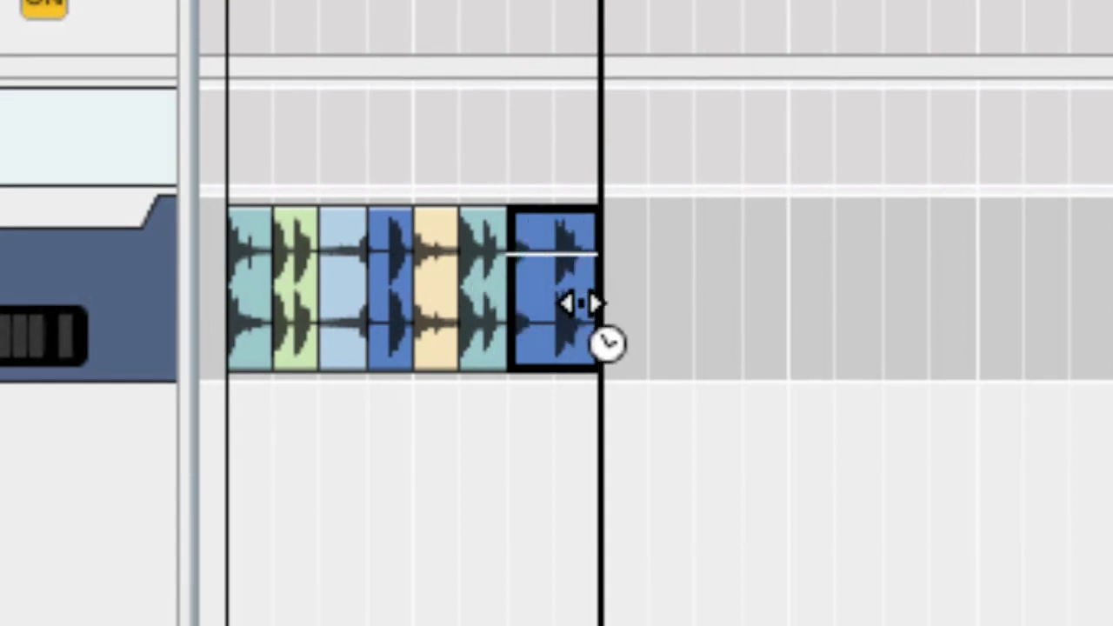
{"action": "left_click", "coordinate": [799, 524]}
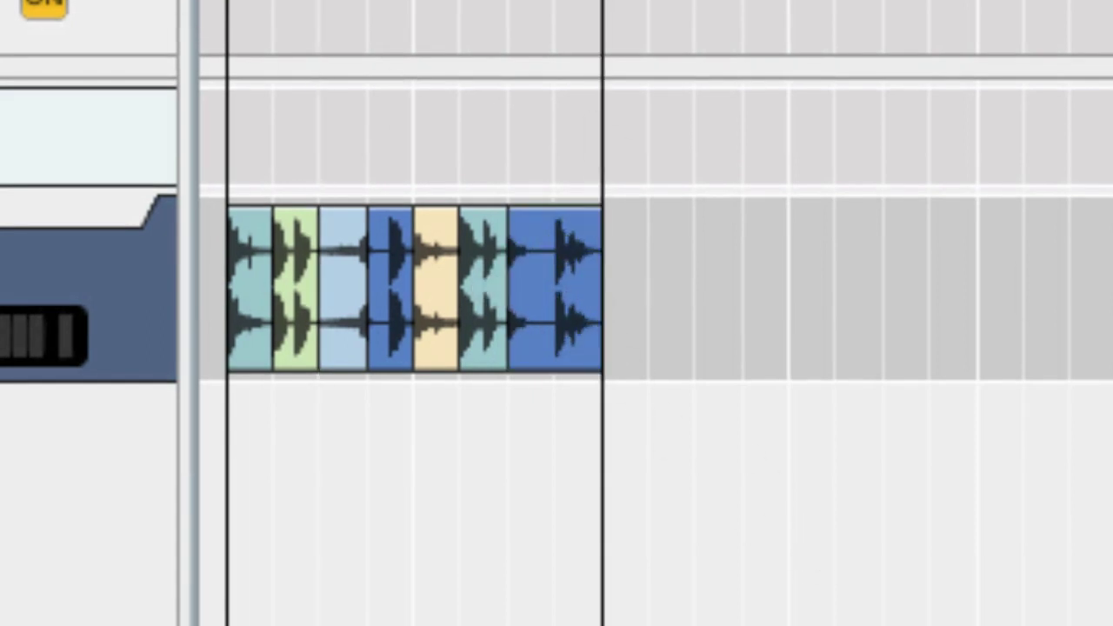
{"action": "key", "text": "space"}
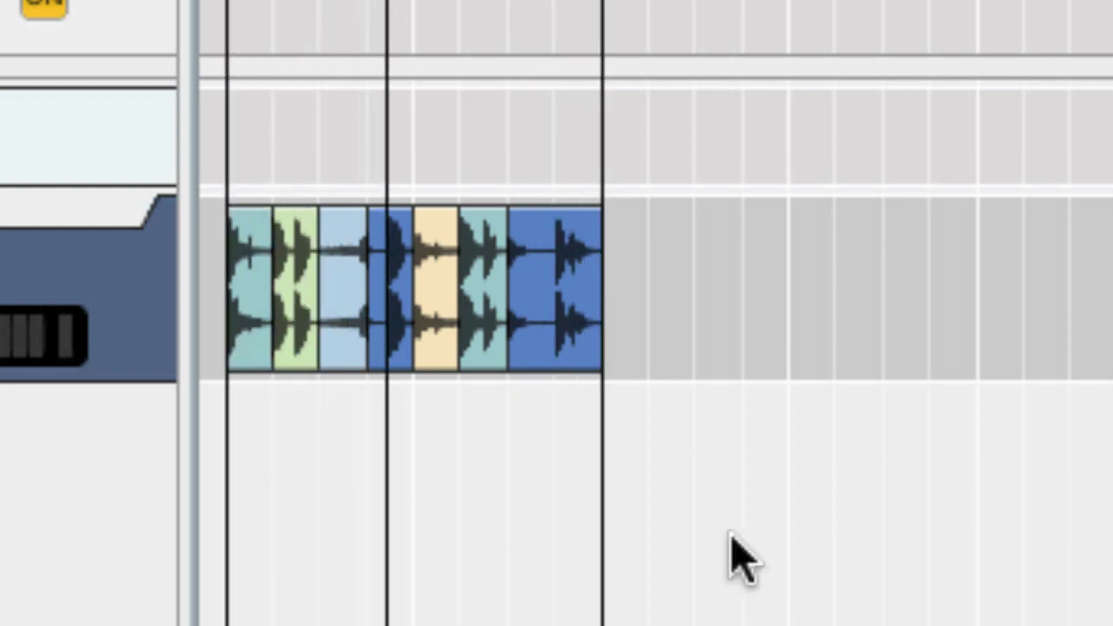
- Reverse the slice on beat 1 of bar 2 and play the loop
{"action": "left_click", "coordinate": [567, 326]}
{"action": "left_click", "coordinate": [504, 555]}
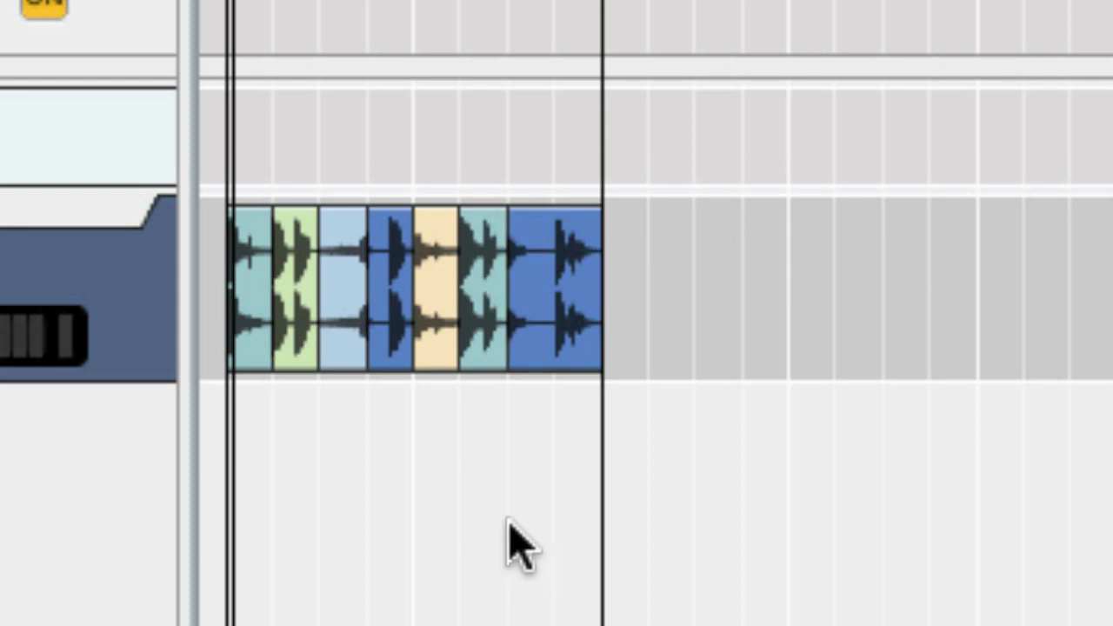
{"action": "right_click", "coordinate": [438, 313]}
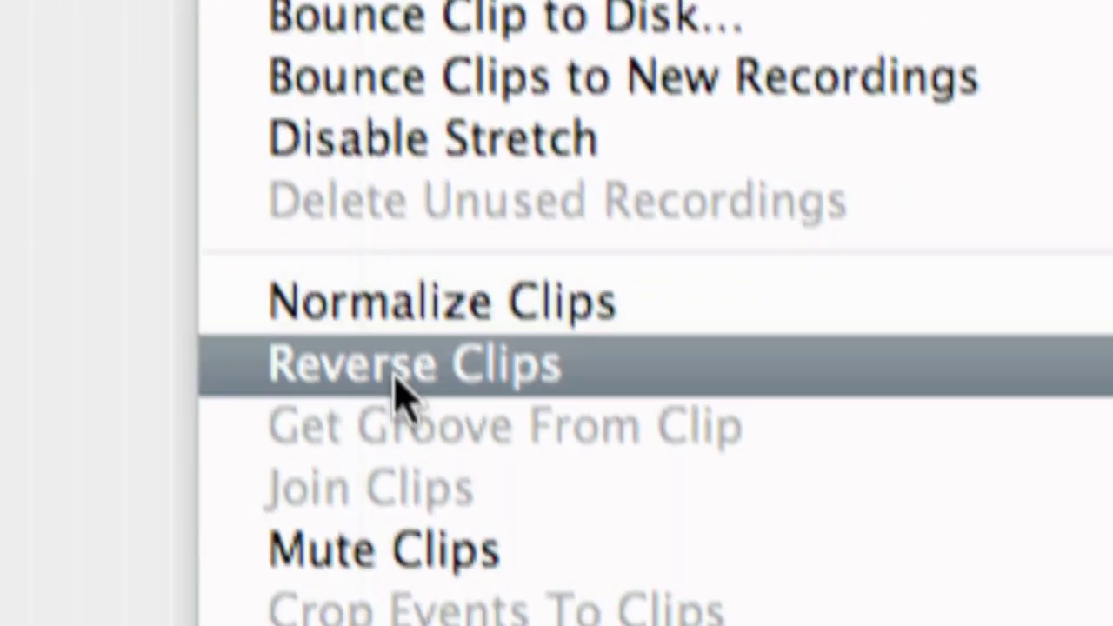
{"action": "left_click", "coordinate": [391, 360]}
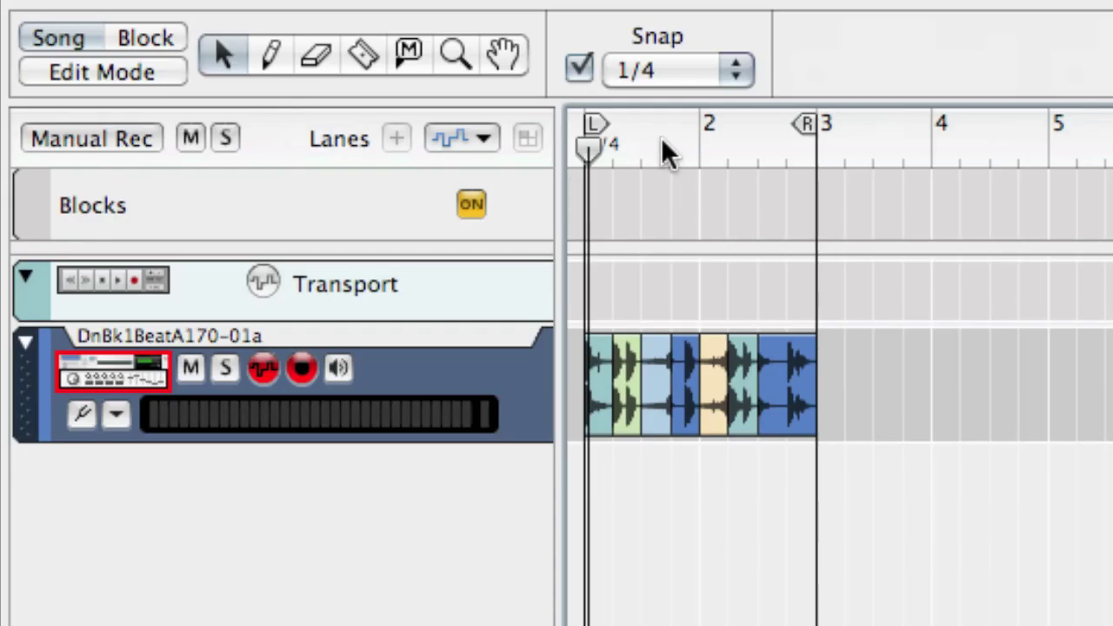
{"action": "key", "text": "space"}
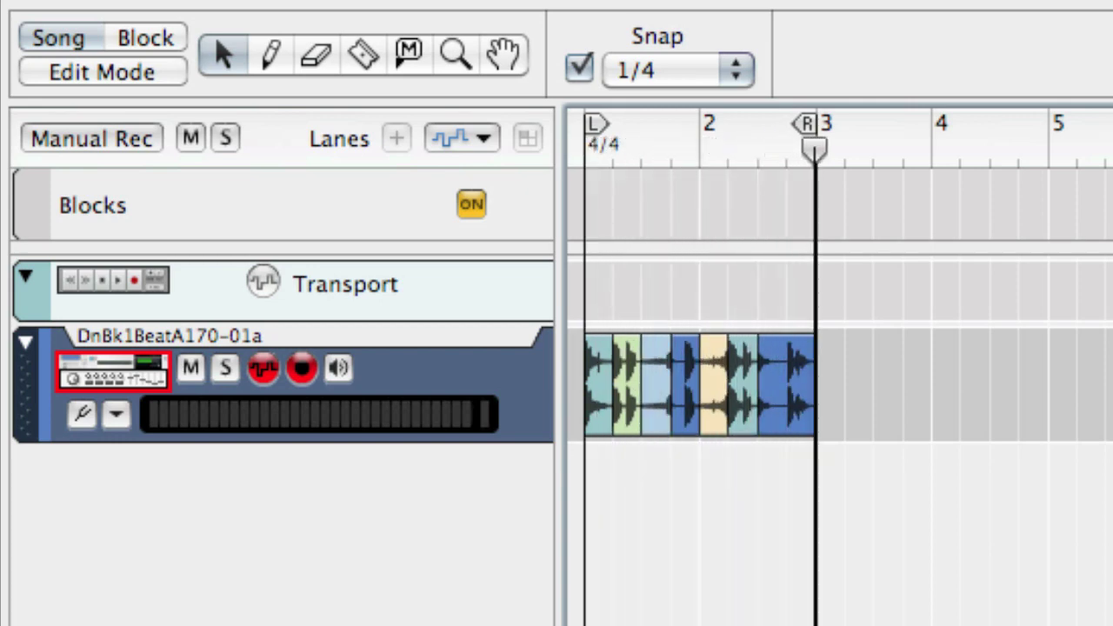
- Join all slices on the DnBk1BeatA170-01a track into one clip and set the song tempo to 110
{"action": "left_click_drag", "start_coordinate": [954, 602], "coordinate": [447, 344]}
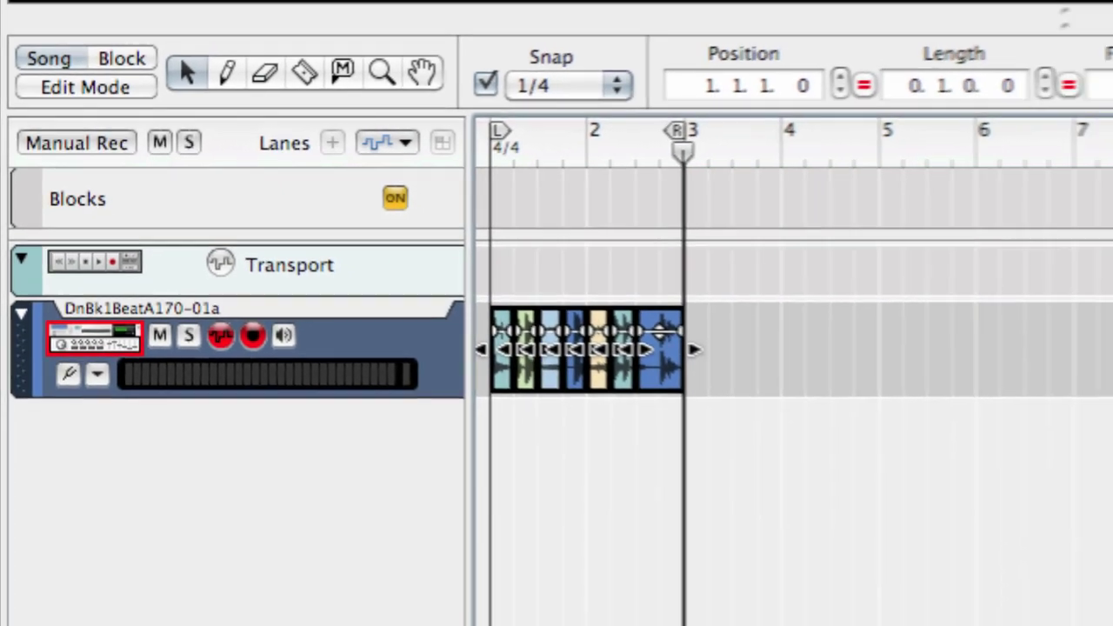
{"action": "left_click", "coordinate": [223, 1]}
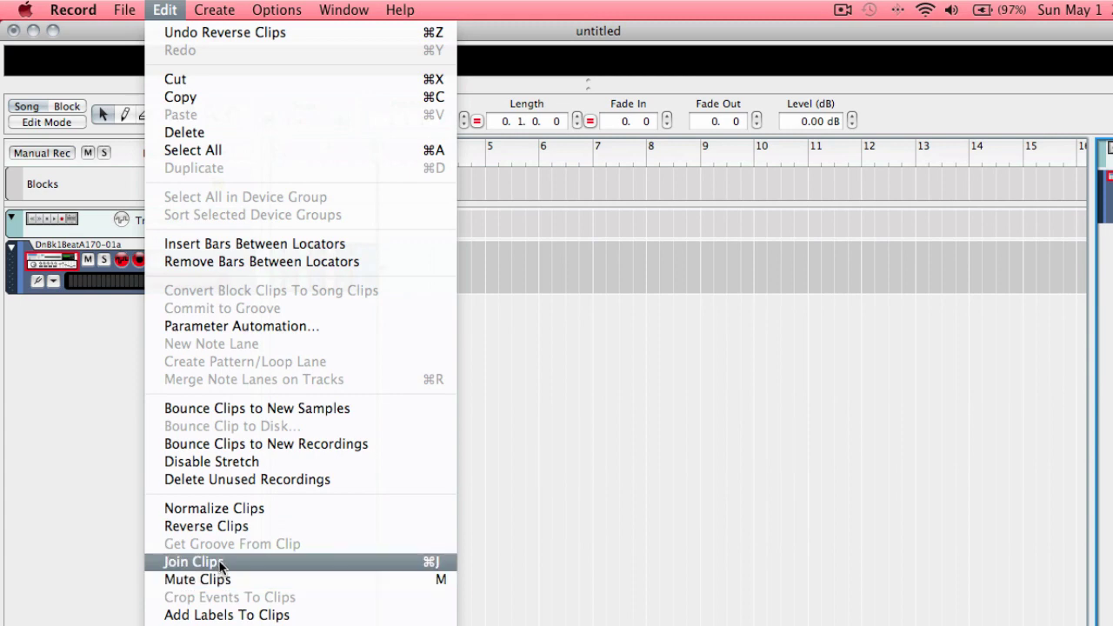
{"action": "left_click", "coordinate": [220, 563]}
{"action": "left_click", "coordinate": [430, 414]}
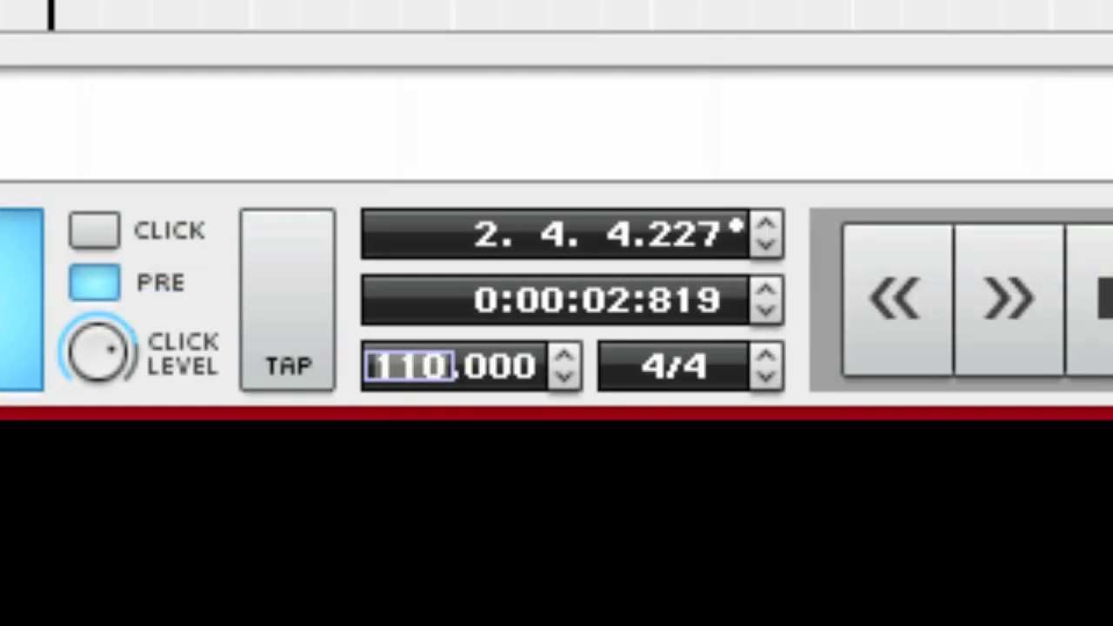
{"action": "key", "text": "Return"}
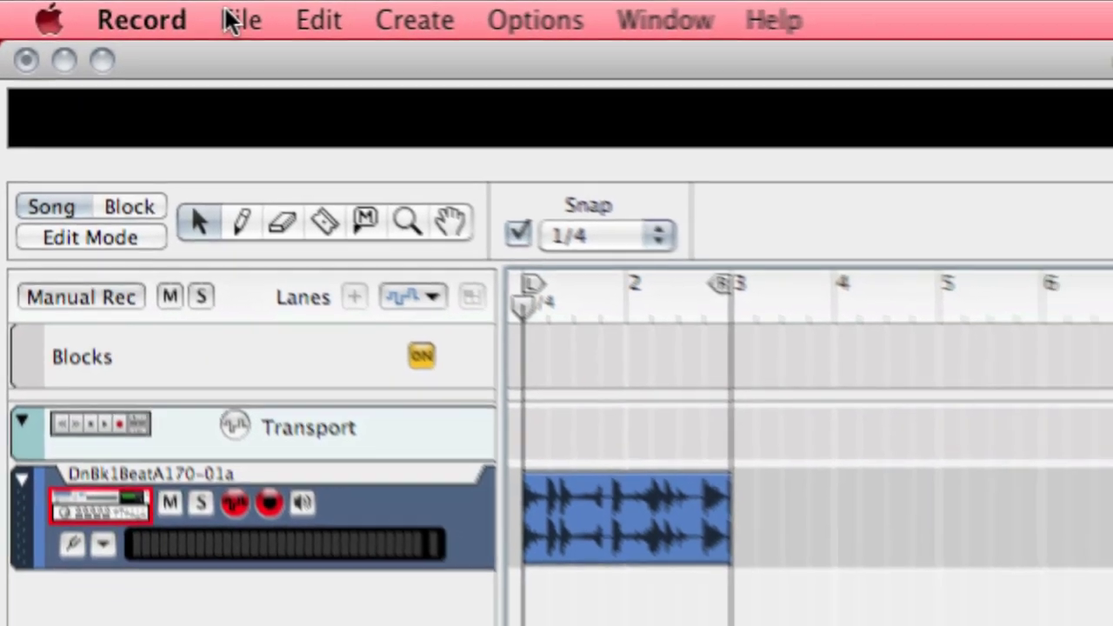
- Import the audio file K02AcouMix110E-01.wav from the samples folder
{"action": "left_click", "coordinate": [278, 14]}
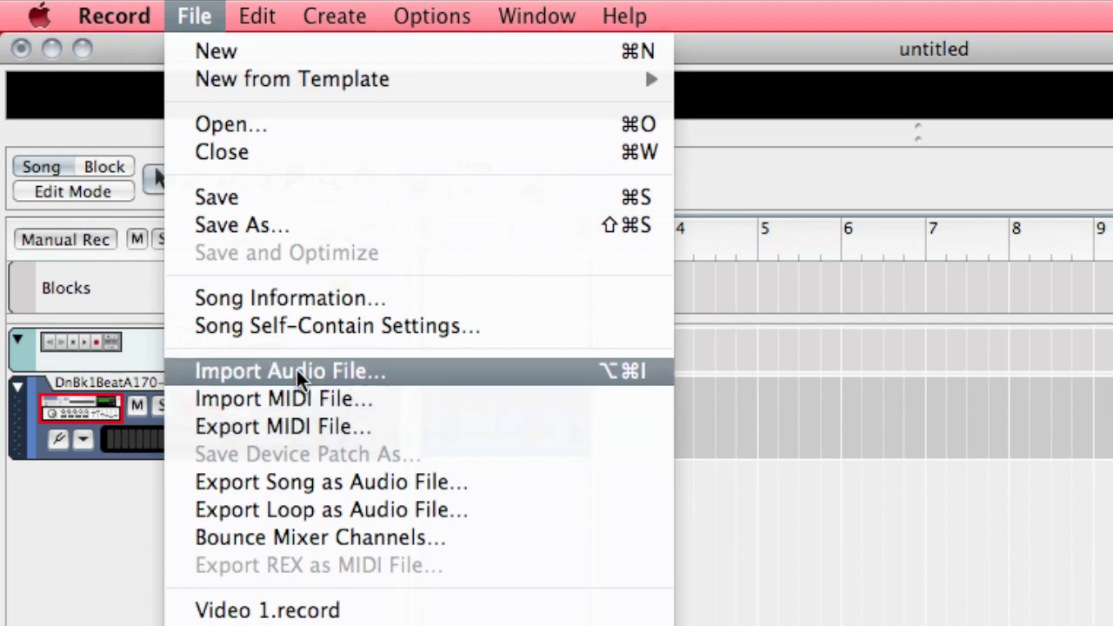
{"action": "left_click", "coordinate": [131, 553]}
{"action": "left_click", "coordinate": [180, 14]}
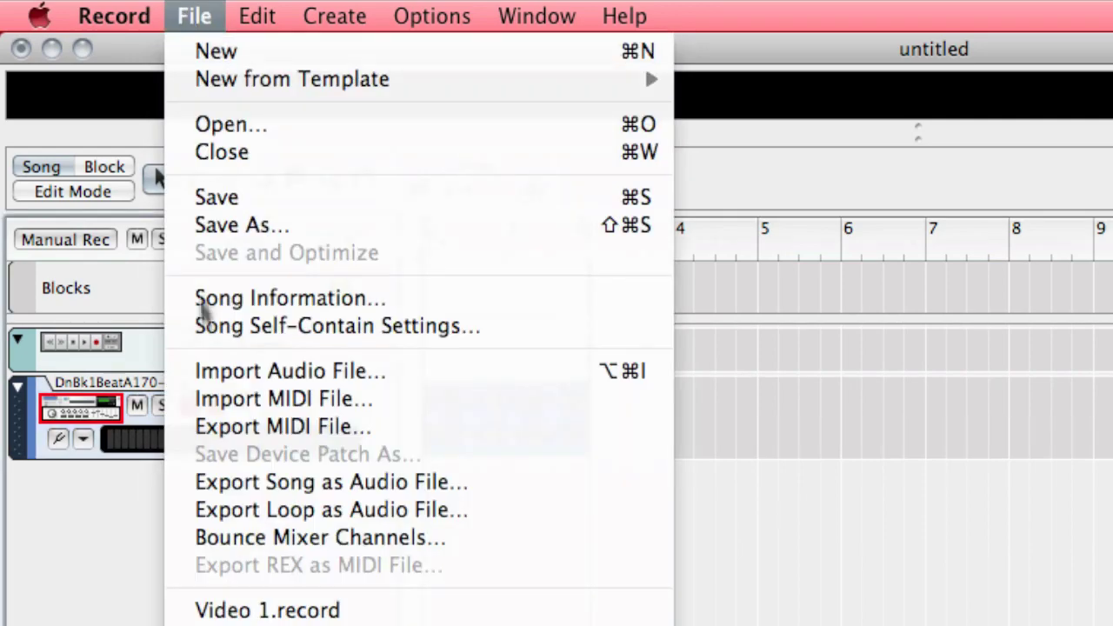
{"action": "left_click", "coordinate": [209, 370]}
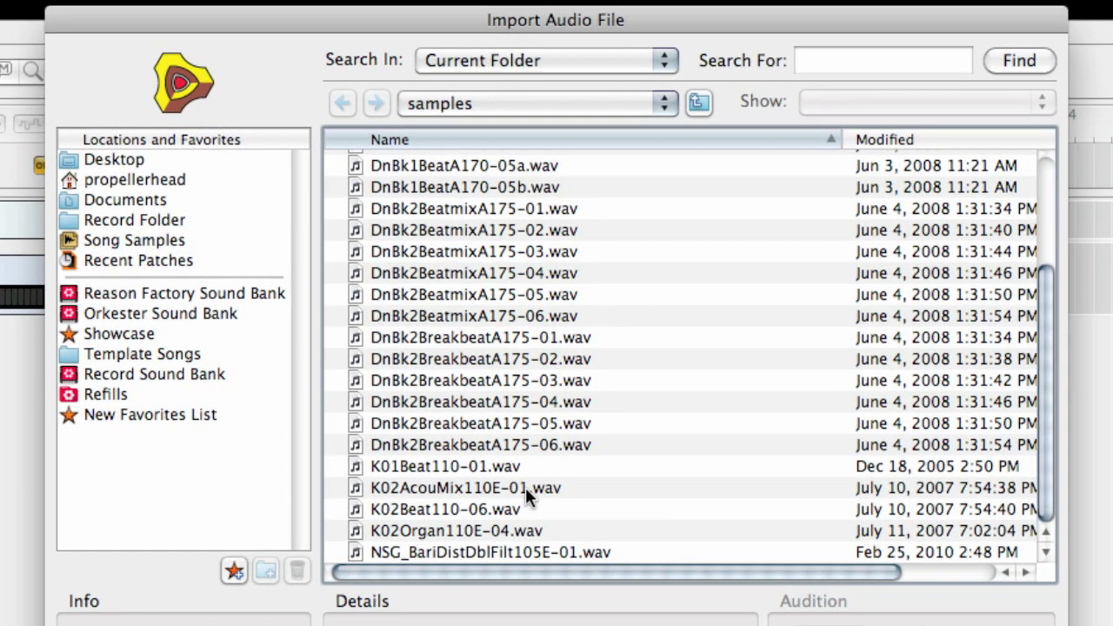
{"action": "left_click", "coordinate": [525, 487]}
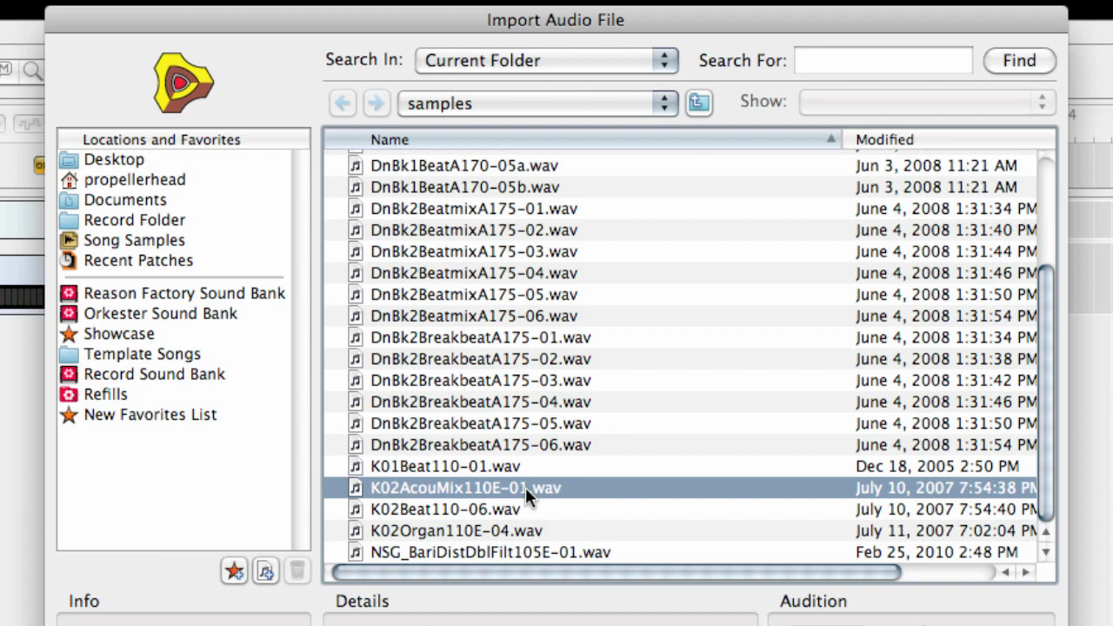
{"action": "double_click", "coordinate": [525, 487]}
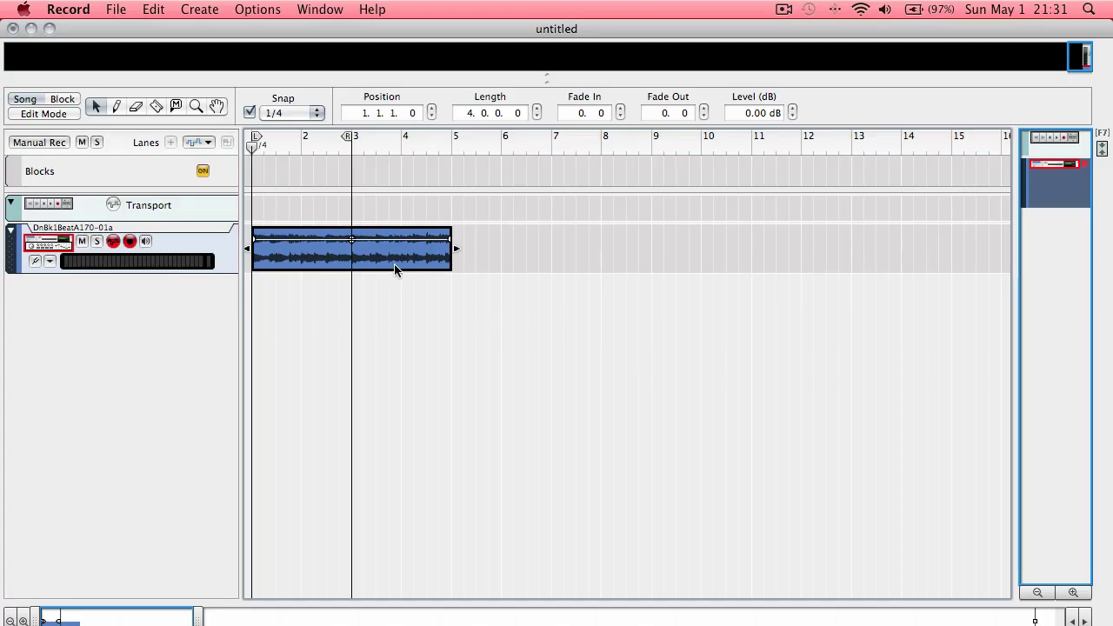
- Create a new audio track and move the imported acoustic clip onto it, starting at bar 1
{"action": "left_click_drag", "start_coordinate": [395, 269], "coordinate": [489, 290]}
{"action": "left_click", "coordinate": [489, 290]}
{"action": "right_click", "coordinate": [125, 343]}
{"action": "mouse_move", "coordinate": [191, 625]}
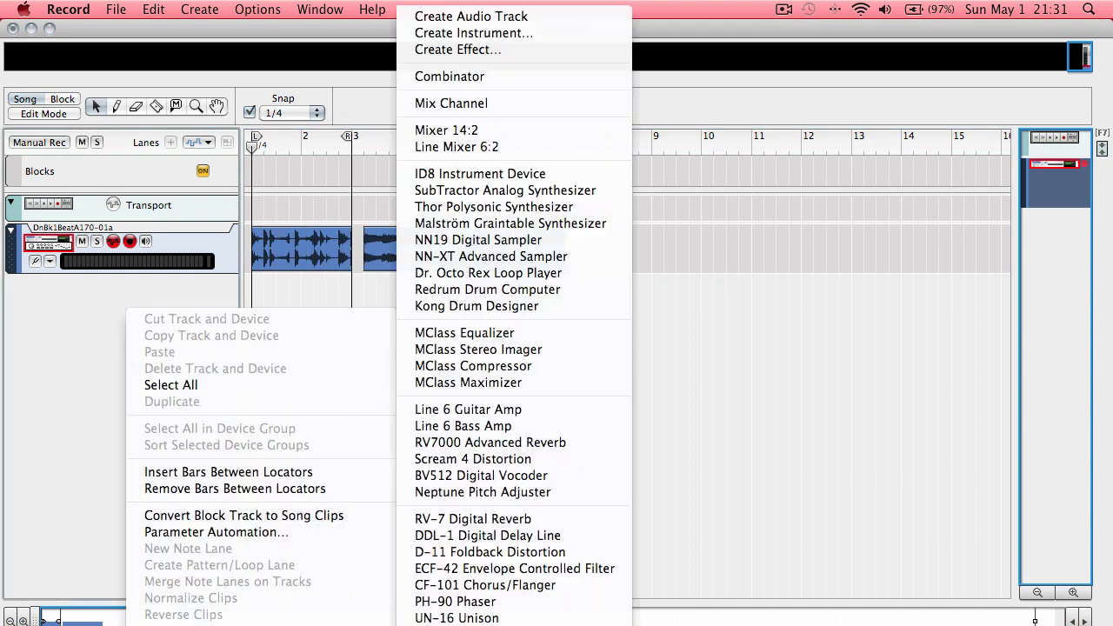
{"action": "left_click", "coordinate": [510, 15]}
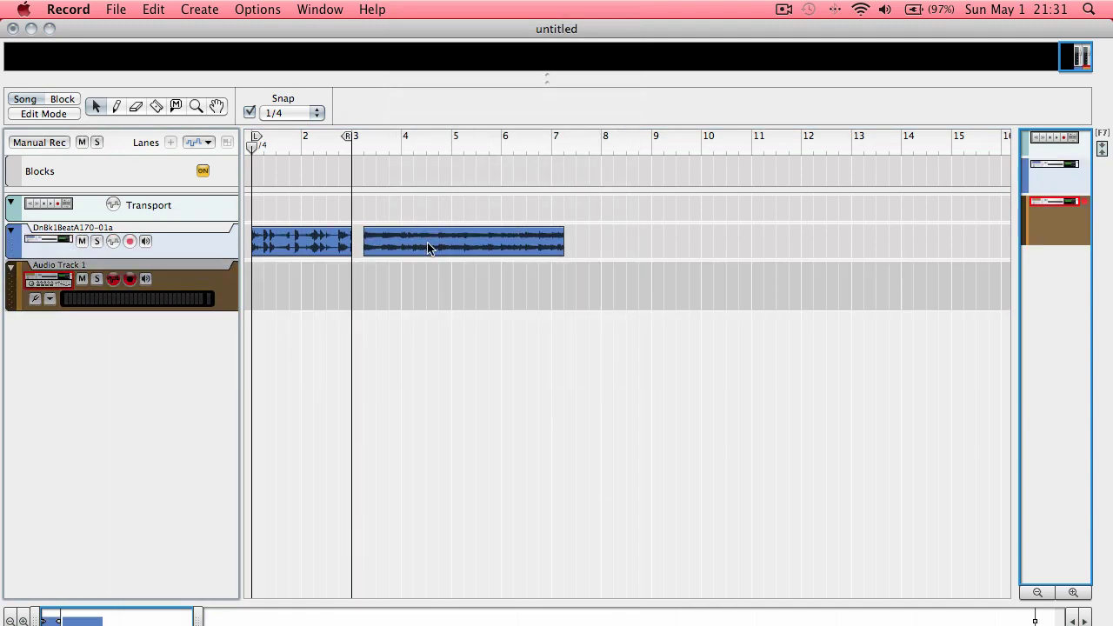
{"action": "left_click", "coordinate": [426, 250]}
{"action": "left_click_drag", "start_coordinate": [414, 281], "coordinate": [294, 309]}
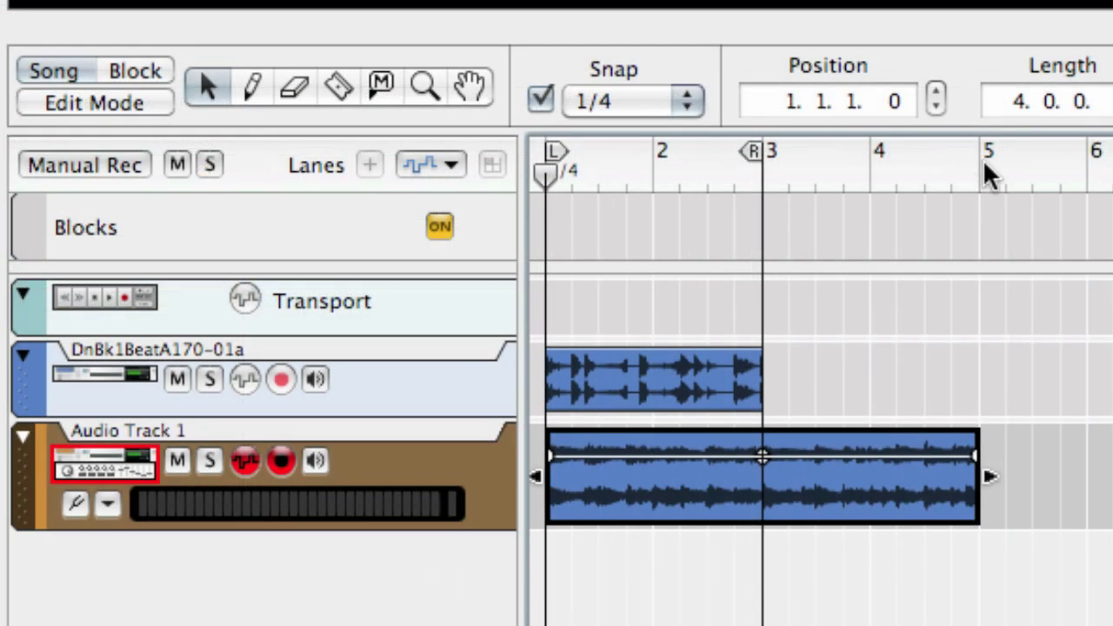
- Extend the loop to bar 5, copy the joined drum clip to bar 3 to fill four bars, and play the result
{"action": "left_click", "coordinate": [982, 161]}
{"action": "left_click_drag", "start_coordinate": [695, 395], "coordinate": [866, 399]}
{"action": "key", "text": "Escape"}
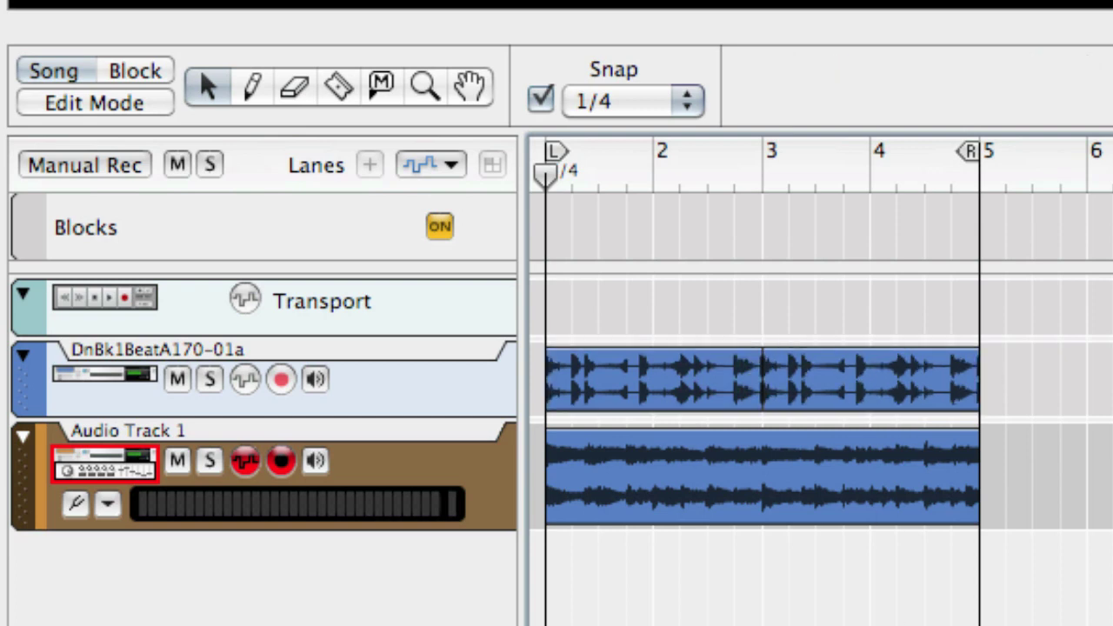
{"action": "key", "text": "space"}
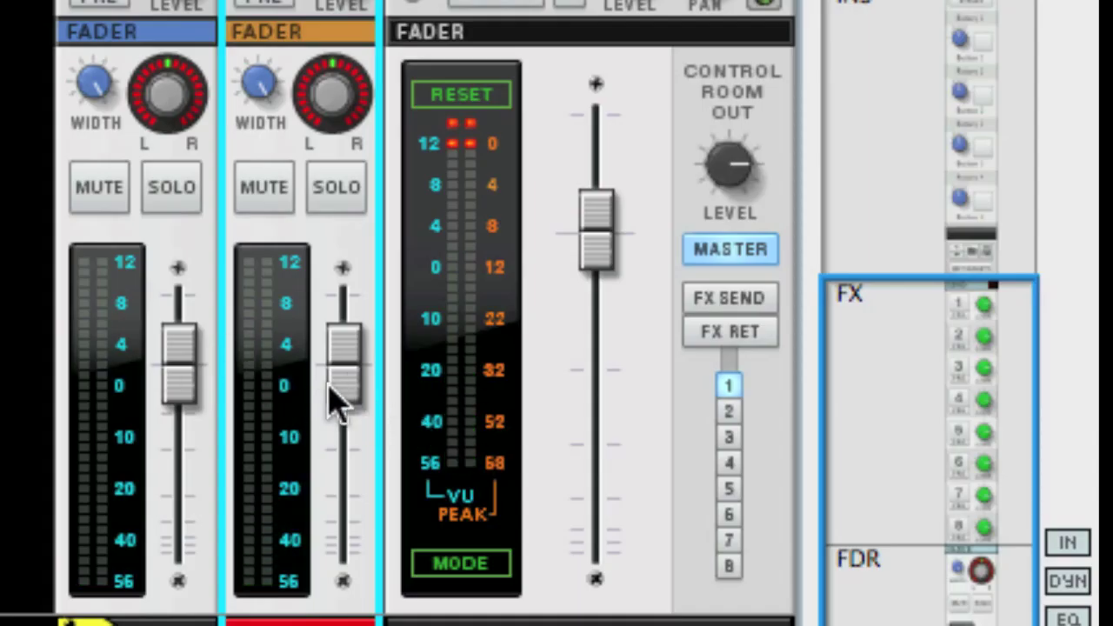
- Raise the song tempo to 150 and play the loop from its start
{"action": "left_click_drag", "start_coordinate": [337, 402], "coordinate": [342, 423]}
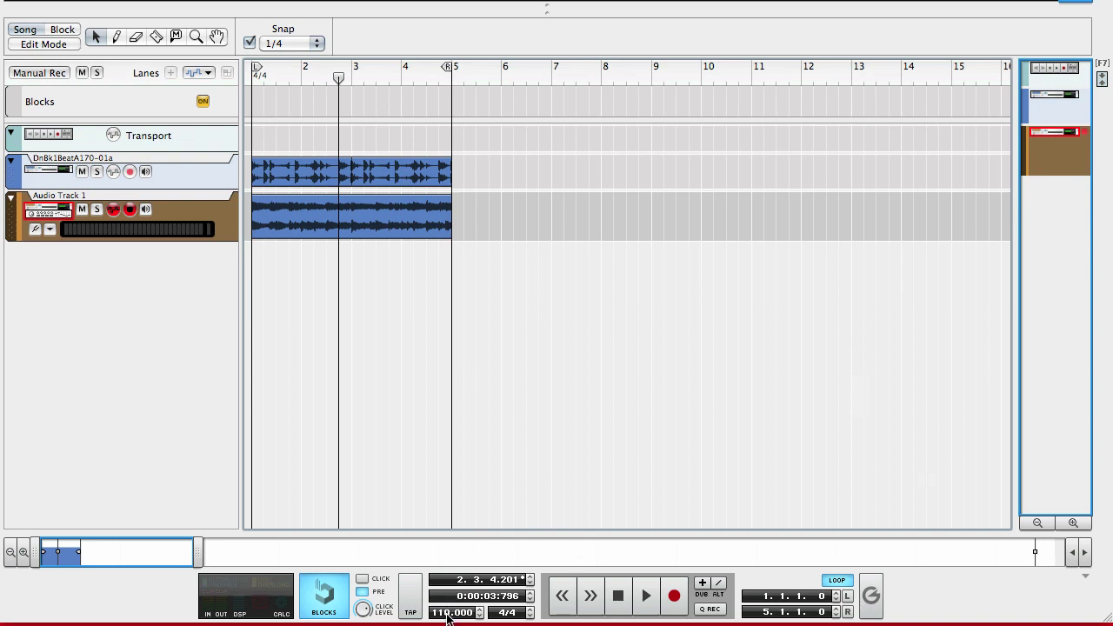
{"action": "left_click_drag", "start_coordinate": [447, 615], "coordinate": [448, 608]}
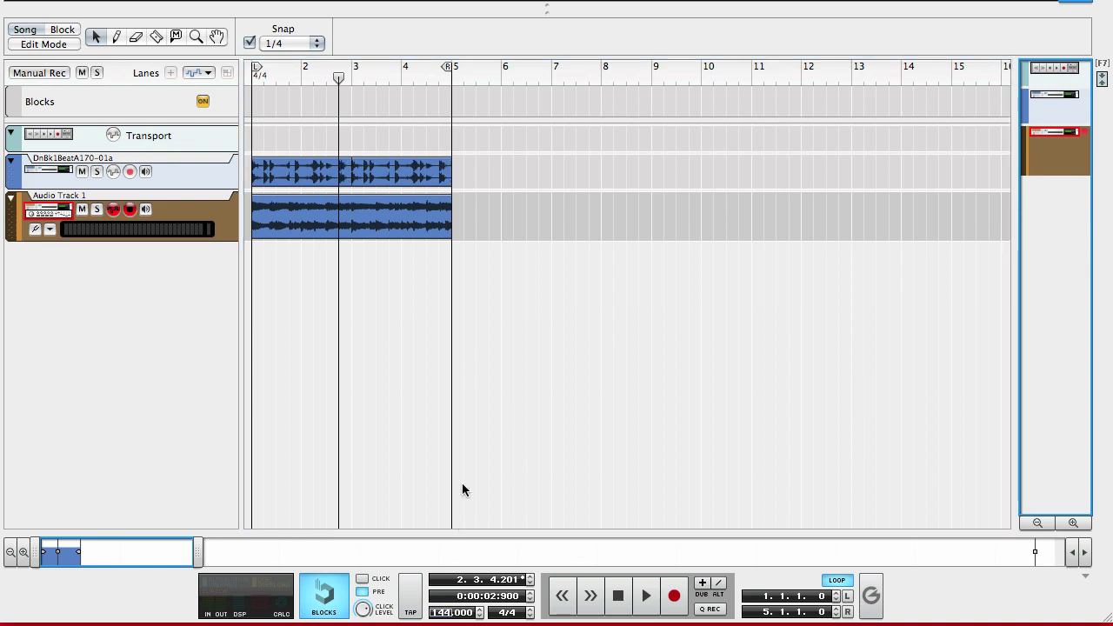
{"action": "left_click_drag", "start_coordinate": [464, 467], "coordinate": [464, 463]}
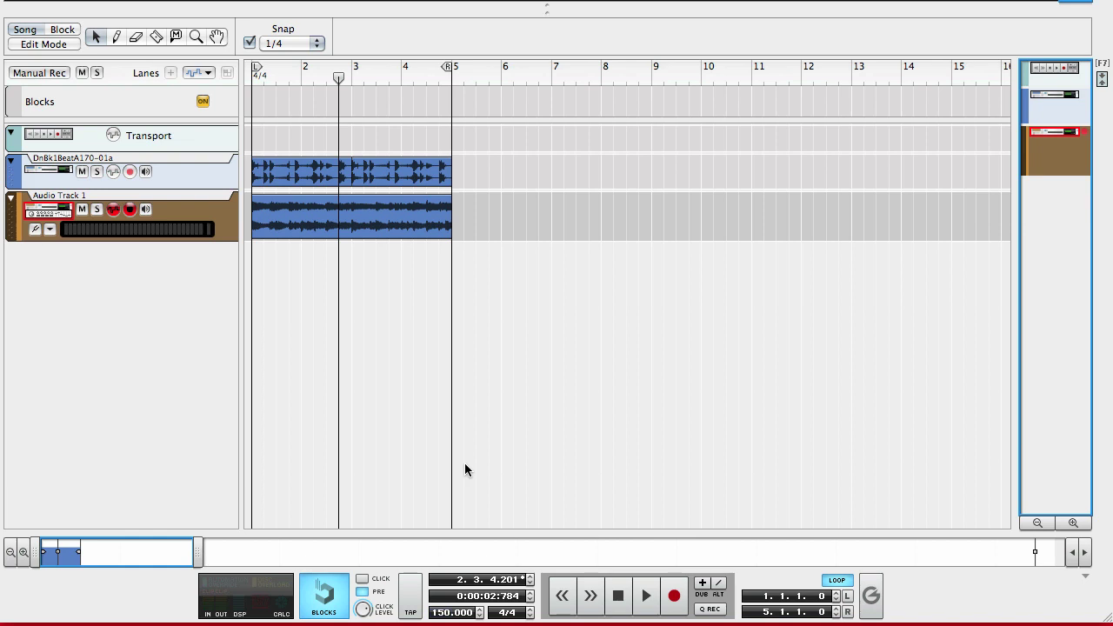
{"action": "left_click", "coordinate": [618, 596]}
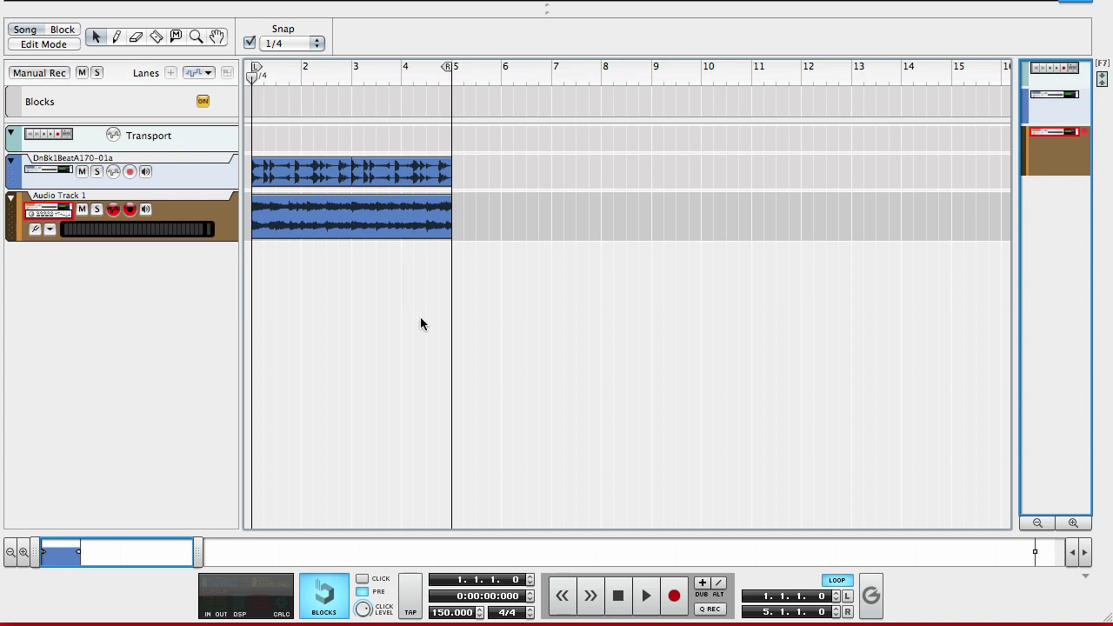
{"action": "key", "text": "space"}
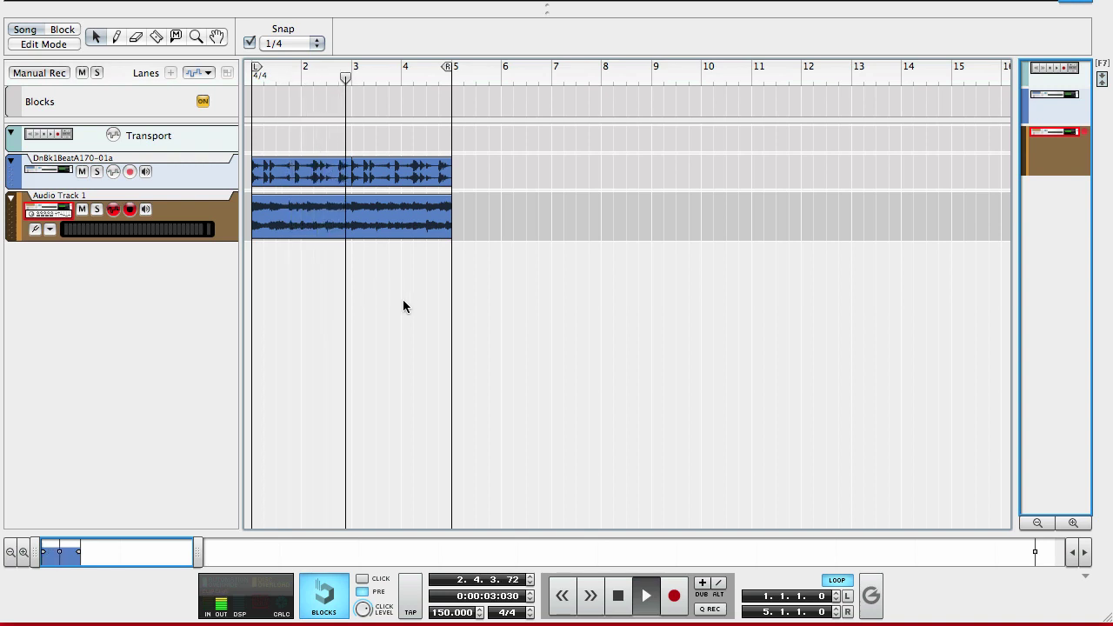
{"action": "key", "text": "space"}
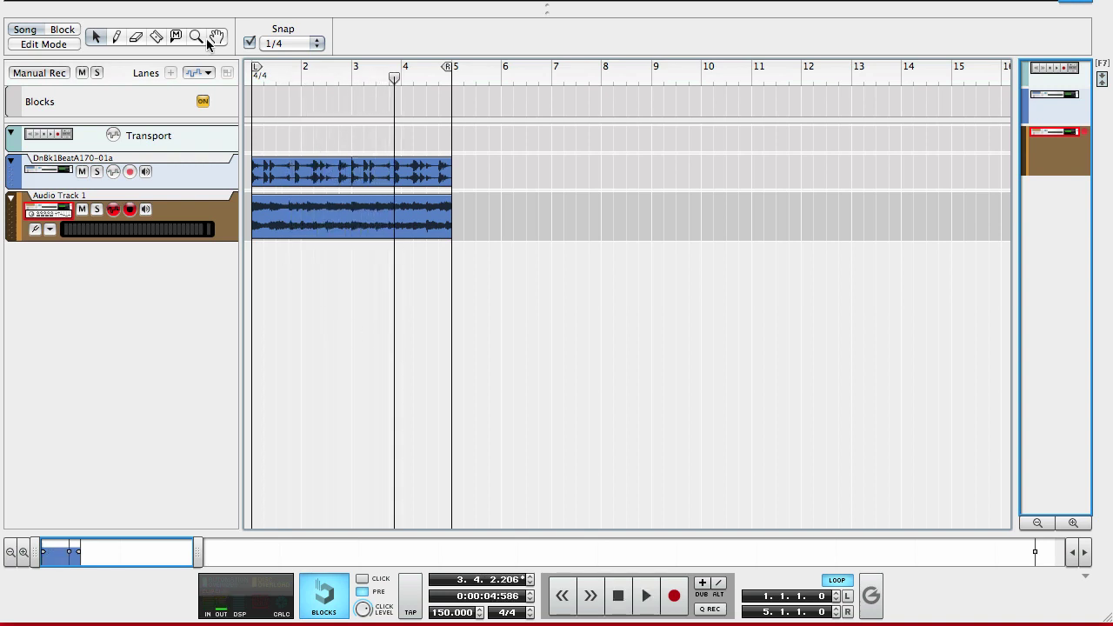
- Slice the four-bar clip on Audio Track 1 at every beat with the Razor tool
{"action": "left_click", "coordinate": [157, 37]}
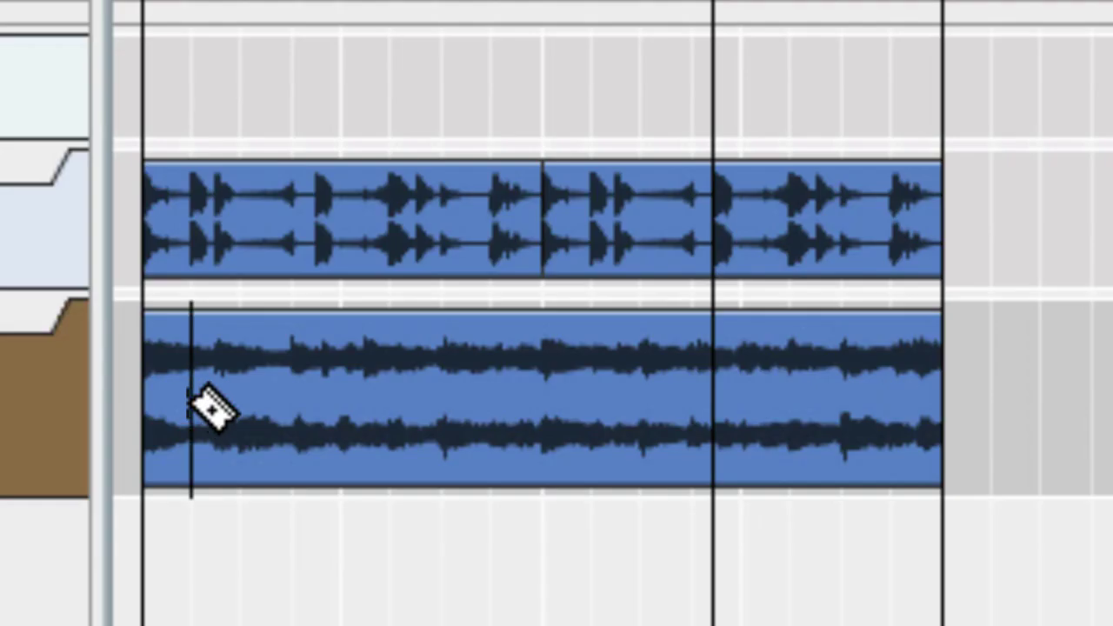
{"action": "left_click", "coordinate": [191, 404]}
{"action": "left_click", "coordinate": [241, 404]}
{"action": "left_click", "coordinate": [292, 404]}
{"action": "left_click", "coordinate": [390, 404]}
{"action": "left_click", "coordinate": [341, 396]}
{"action": "left_click", "coordinate": [442, 396]}
{"action": "left_click", "coordinate": [491, 395]}
{"action": "left_click", "coordinate": [547, 395]}
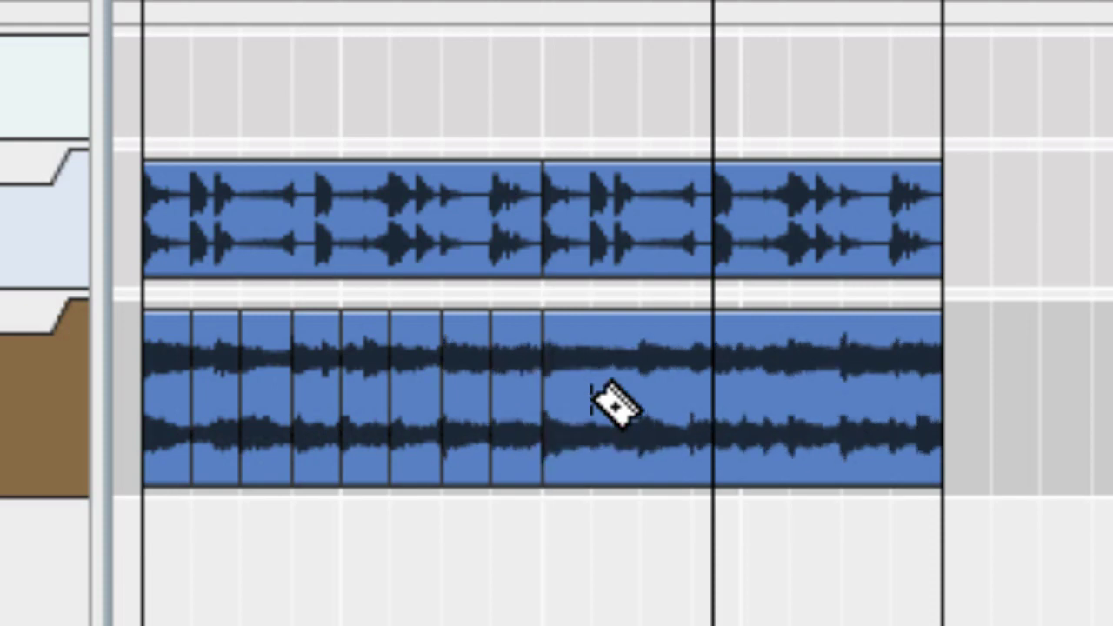
{"action": "left_click", "coordinate": [595, 400]}
{"action": "left_click", "coordinate": [648, 402]}
{"action": "left_click", "coordinate": [693, 404]}
{"action": "left_click", "coordinate": [741, 400]}
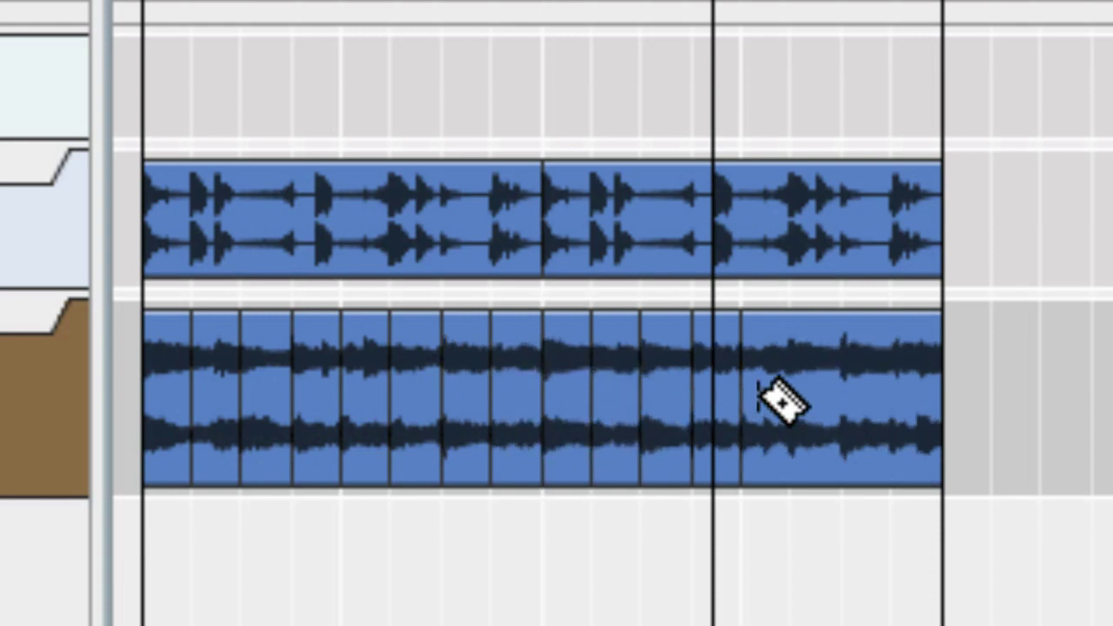
{"action": "left_click", "coordinate": [789, 396]}
{"action": "left_click", "coordinate": [841, 395]}
{"action": "left_click", "coordinate": [891, 400]}
- Delete the Audio Track 1 slices on beats 1, 2 and 4 of bar 1 and beats 1 and 3 of bar 2
{"action": "key", "text": "1"}
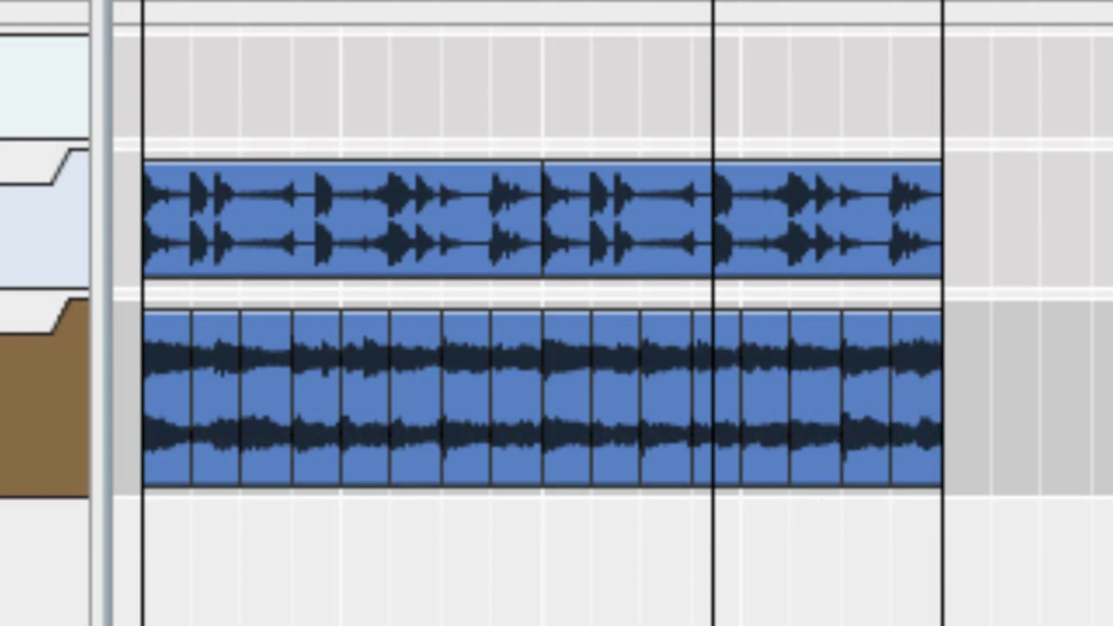
{"action": "left_click", "coordinate": [180, 466]}
{"action": "key", "text": "Delete"}
{"action": "left_click", "coordinate": [226, 456]}
{"action": "key", "text": "Delete"}
{"action": "left_click", "coordinate": [327, 465]}
{"action": "key", "text": "Delete"}
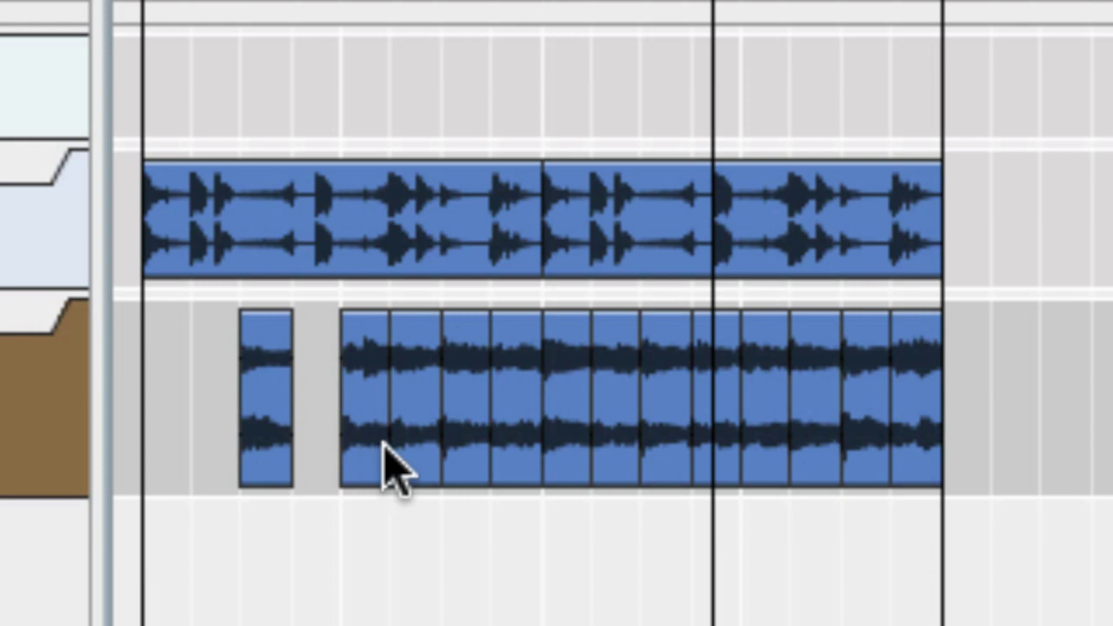
{"action": "left_click", "coordinate": [385, 464]}
{"action": "key", "text": "Delete"}
{"action": "left_click", "coordinate": [481, 442]}
{"action": "key", "text": "Delete"}
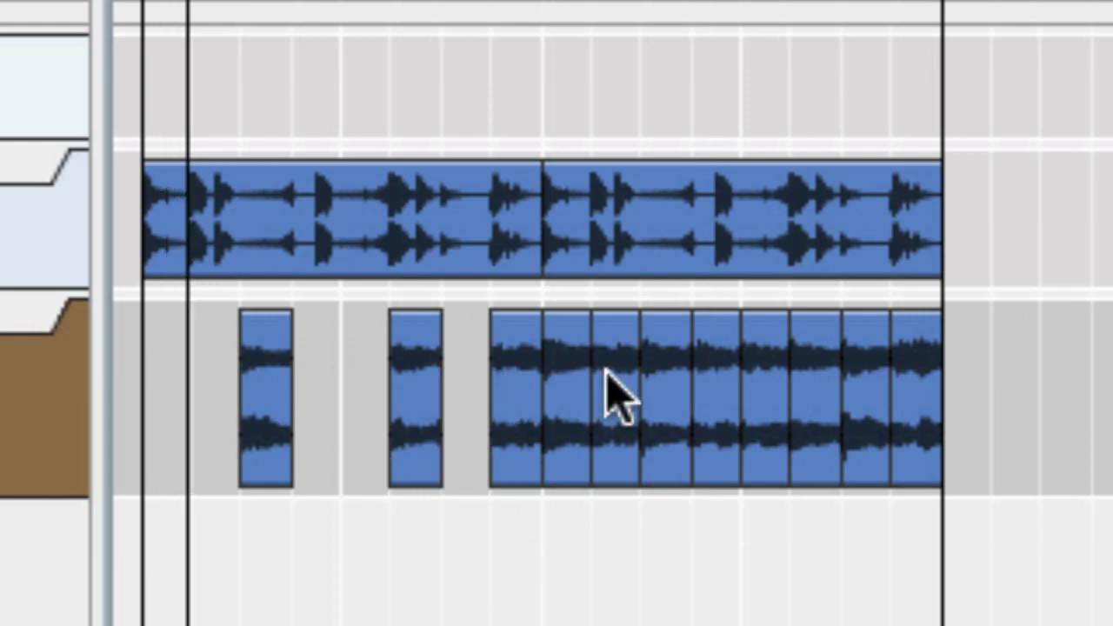
- Delete the Audio Track 1 slices on beats 2 and 3 of bar 3 and beats 1, 2 and 4 of bar 4
{"action": "left_click", "coordinate": [620, 422]}
{"action": "key", "text": "Delete"}
{"action": "left_click", "coordinate": [659, 417]}
{"action": "key", "text": "Delete"}
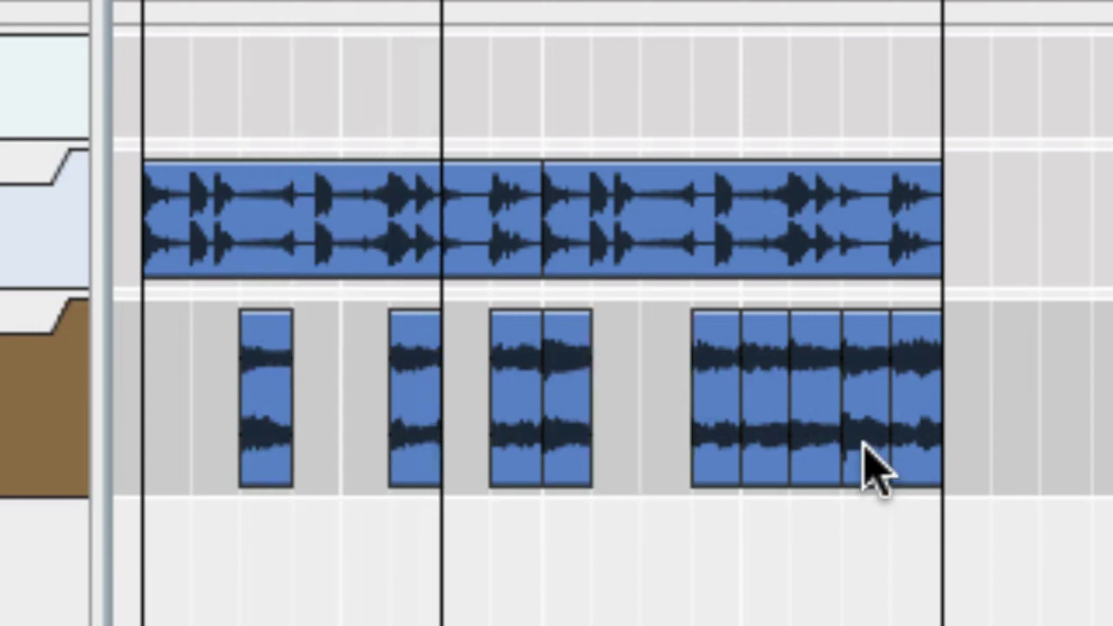
{"action": "left_click", "coordinate": [765, 440]}
{"action": "key", "text": "Delete"}
{"action": "left_click", "coordinate": [821, 448]}
{"action": "key", "text": "Delete"}
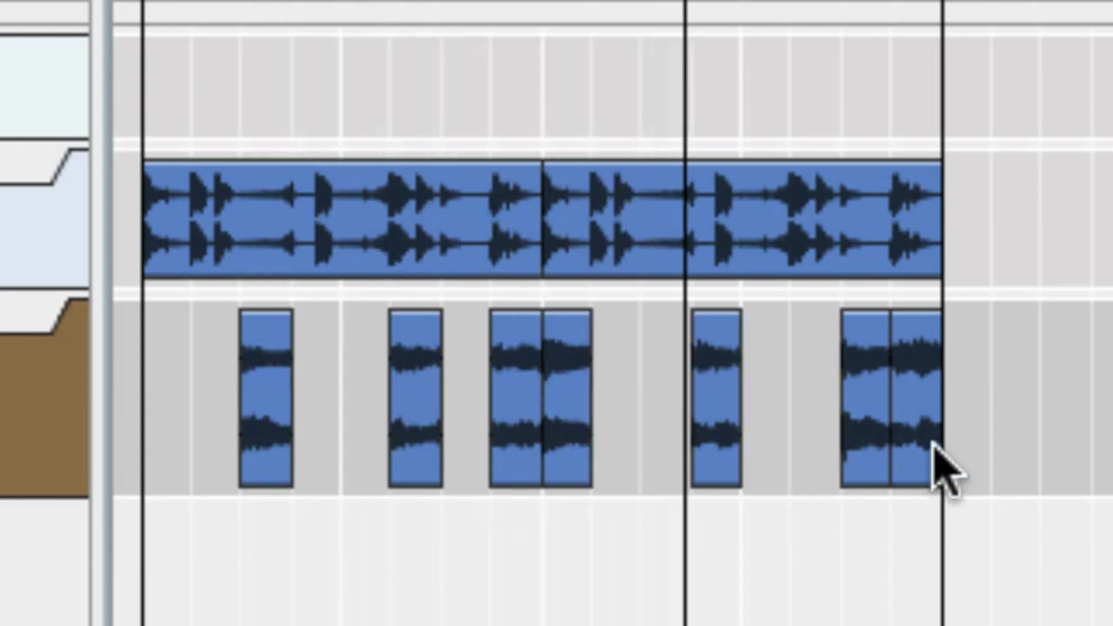
{"action": "left_click", "coordinate": [924, 467]}
{"action": "key", "text": "Delete"}
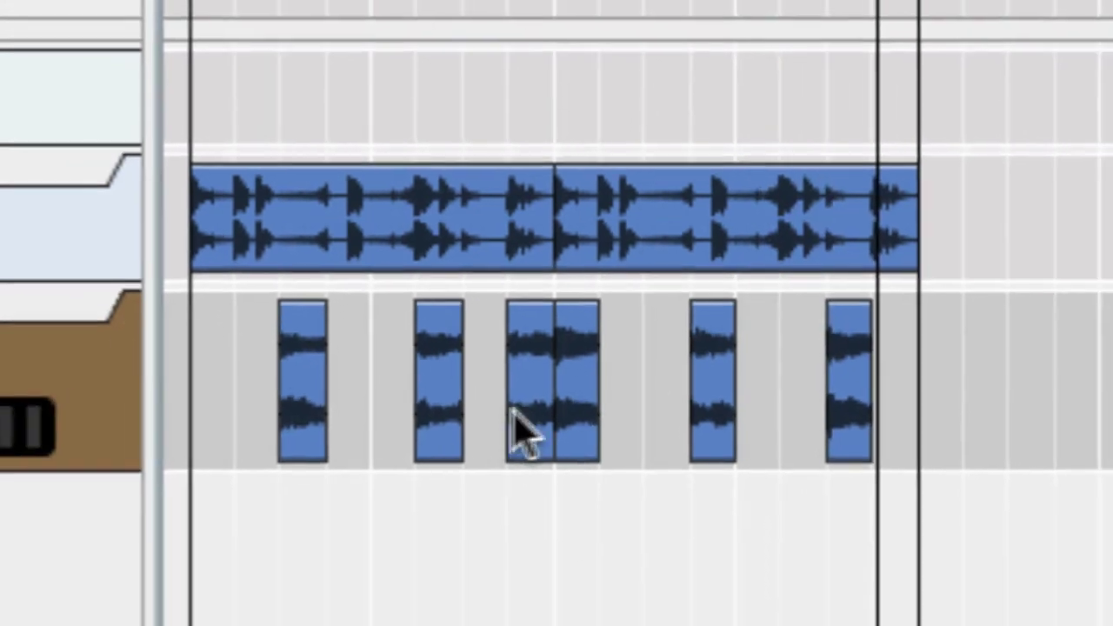
- Reverse the Audio Track 1 slice on beat 4 of bar 2
{"action": "left_click", "coordinate": [505, 432]}
{"action": "right_click", "coordinate": [569, 350]}
{"action": "left_click", "coordinate": [688, 576]}
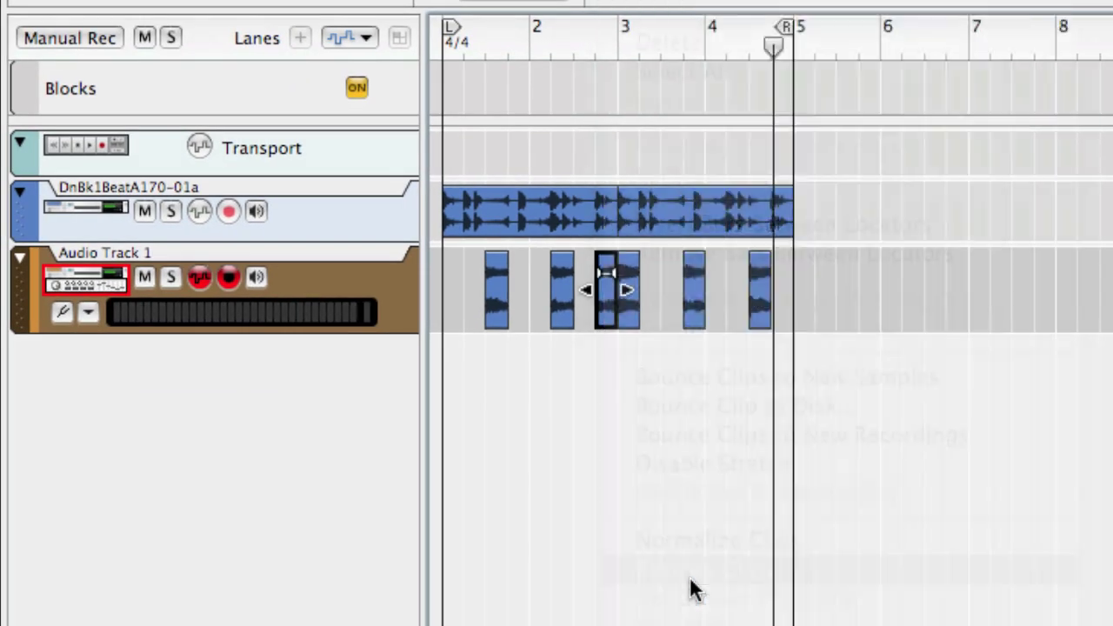
- Extend the last Audio Track 1 slice to bar 5, reverse it, and play the loop
{"action": "left_click_drag", "start_coordinate": [780, 298], "coordinate": [788, 298]}
{"action": "right_click", "coordinate": [773, 311]}
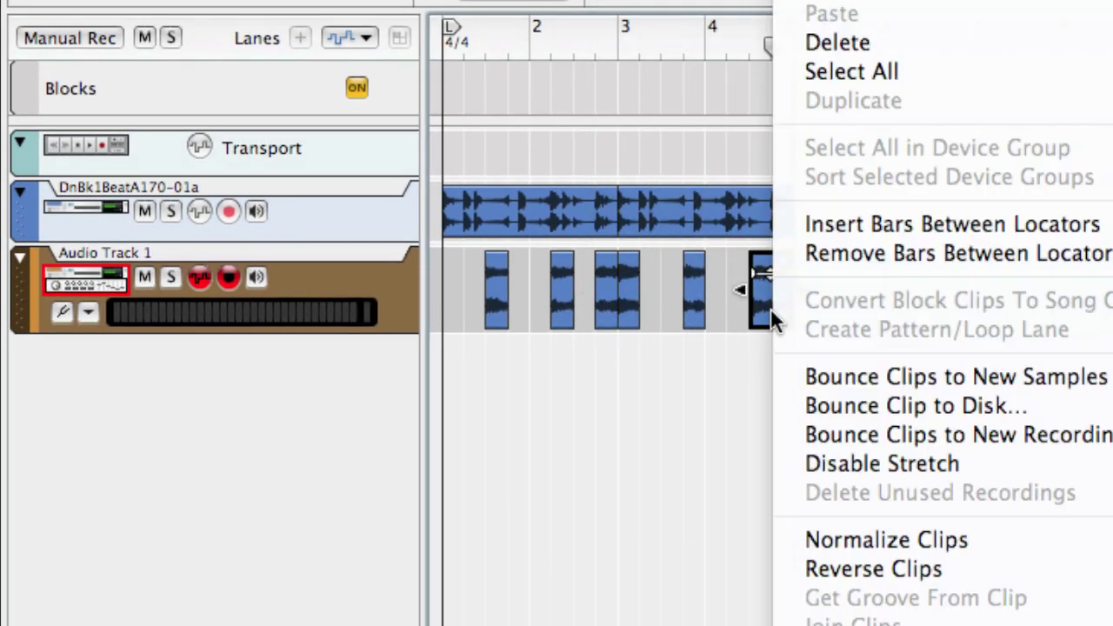
{"action": "left_click", "coordinate": [835, 565]}
{"action": "left_click", "coordinate": [685, 548]}
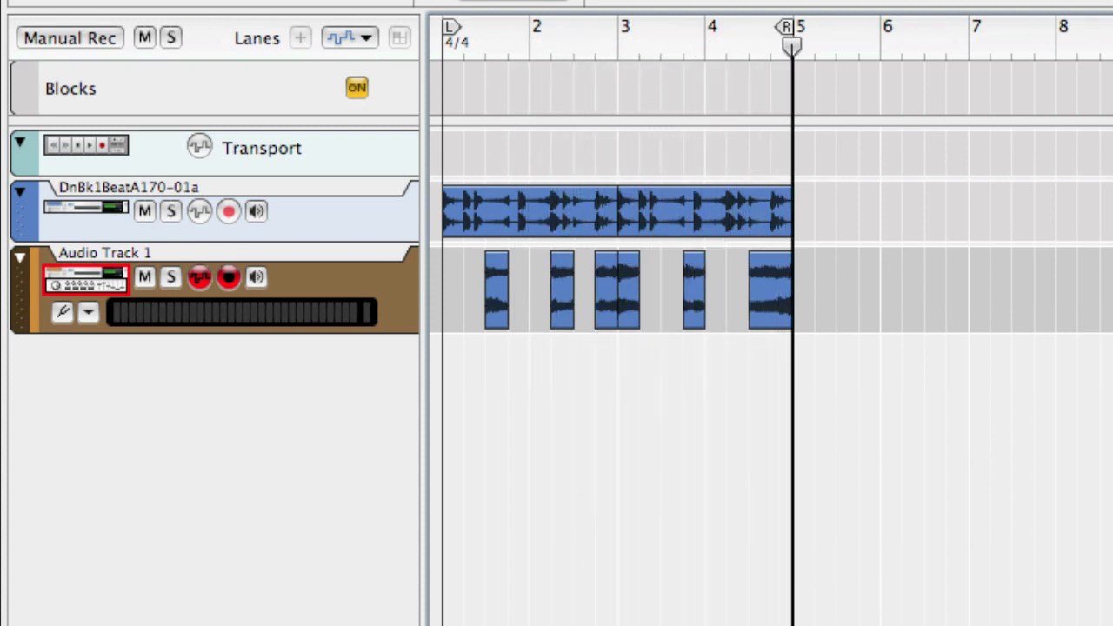
{"action": "key", "text": "space"}
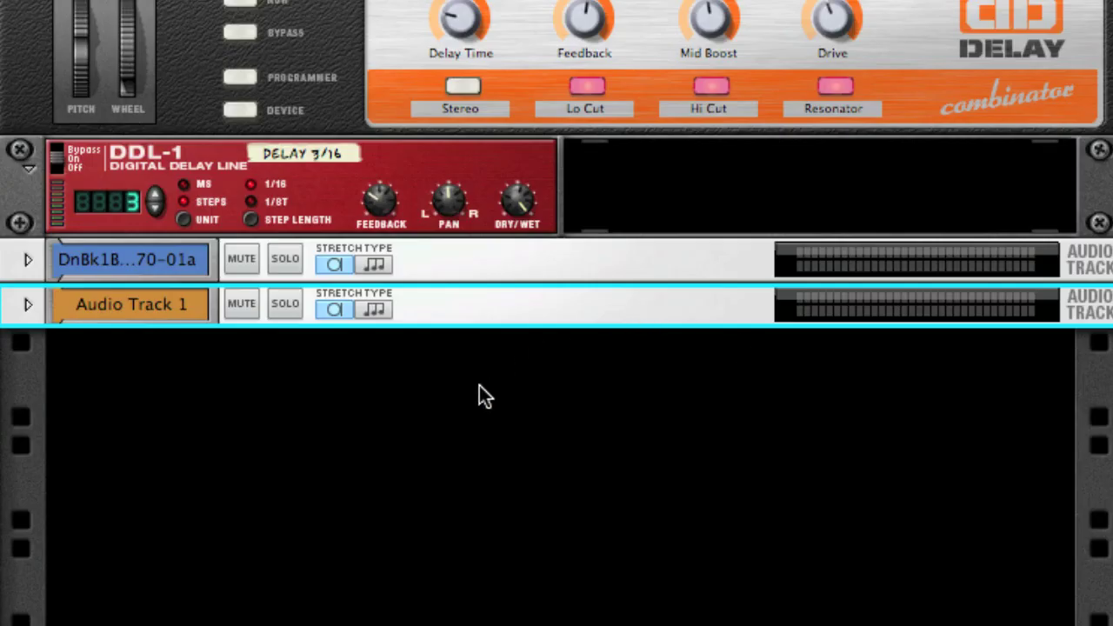
- Create an instrument track with the Haunted Bass.cmb patch from the Synth Bass folder of the Reason Factory Sound Bank
{"action": "right_click", "coordinate": [479, 385]}
{"action": "left_click", "coordinate": [566, 489]}
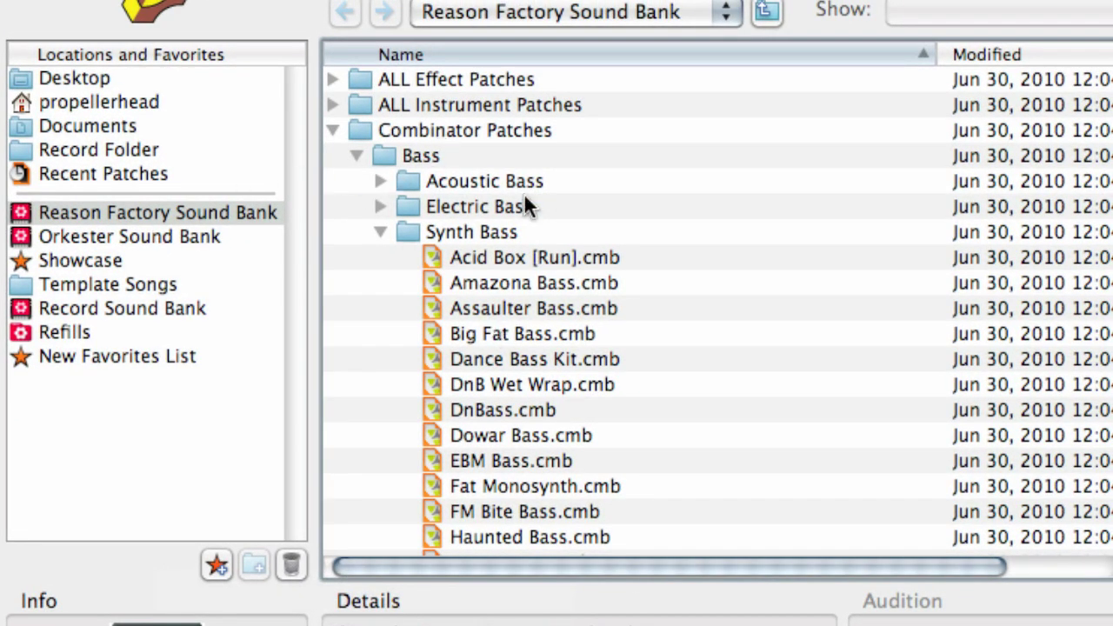
{"action": "scroll", "coordinate": [523, 195], "scroll_direction": "down", "scroll_amount": 5}
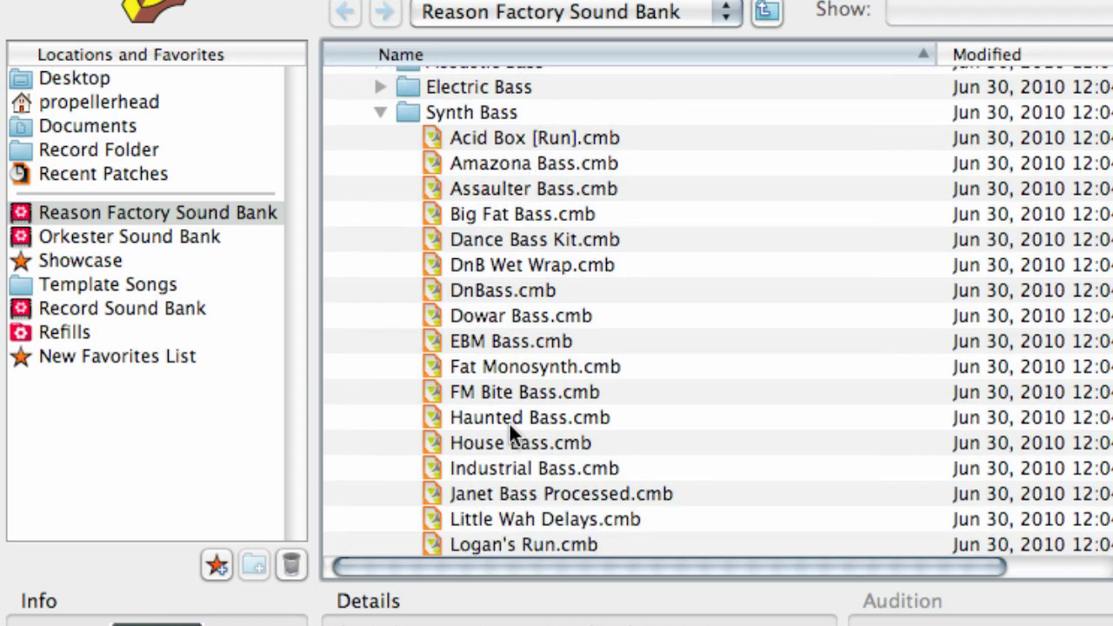
{"action": "double_click", "coordinate": [509, 418]}
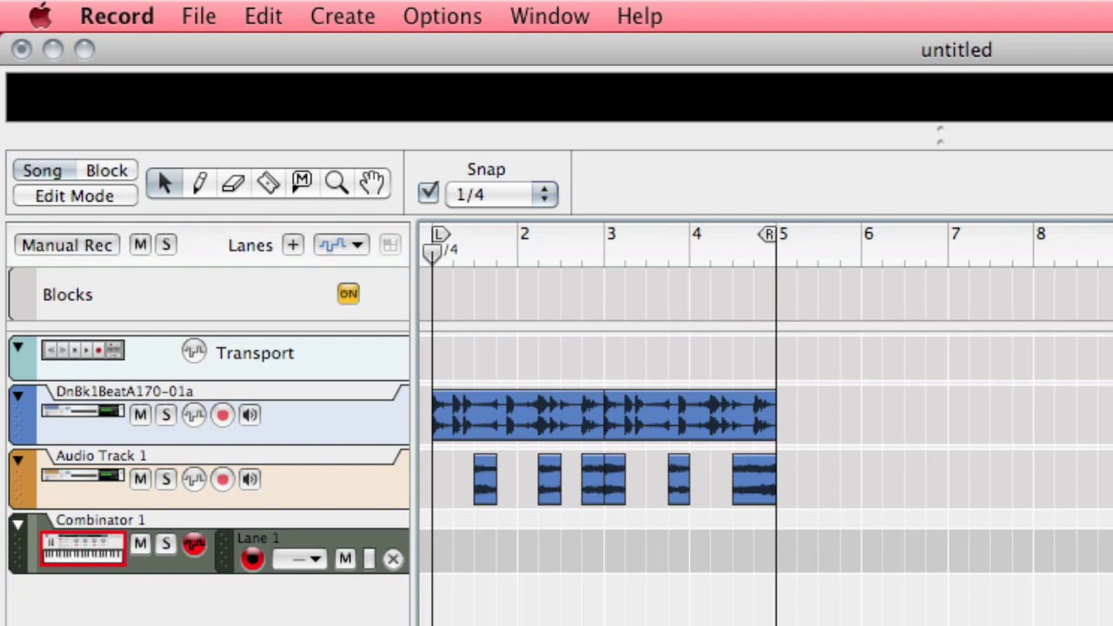
- Record a four-bar bass part on Combinator 1 and quantize its notes
{"action": "key", "text": "super+Return"}
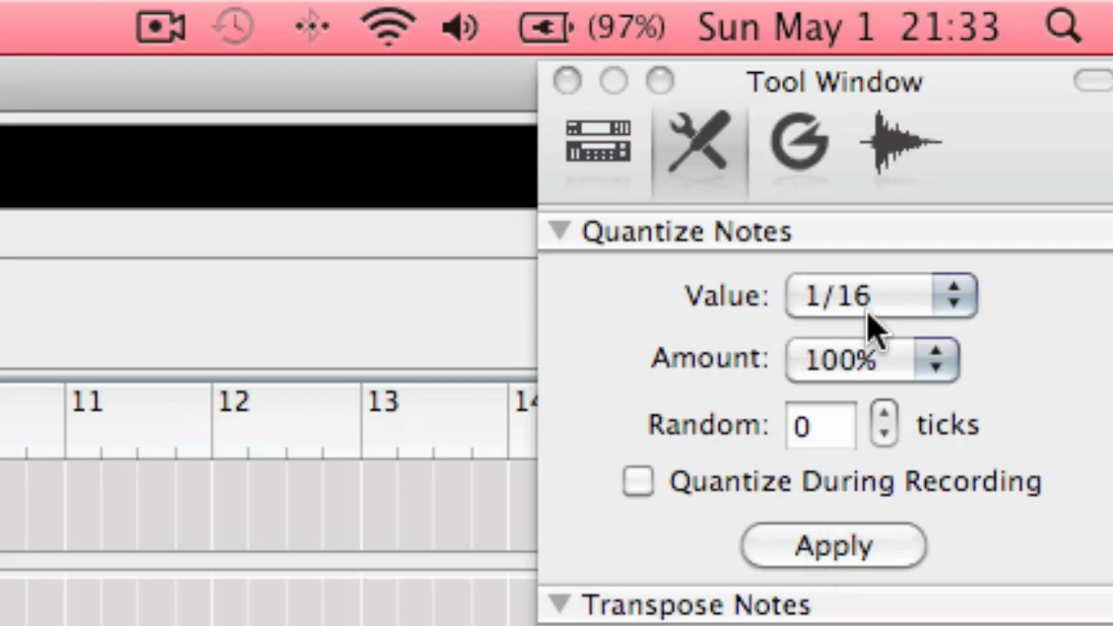
{"action": "left_click", "coordinate": [867, 306]}
{"action": "left_click", "coordinate": [874, 211]}
{"action": "left_click", "coordinate": [821, 543]}
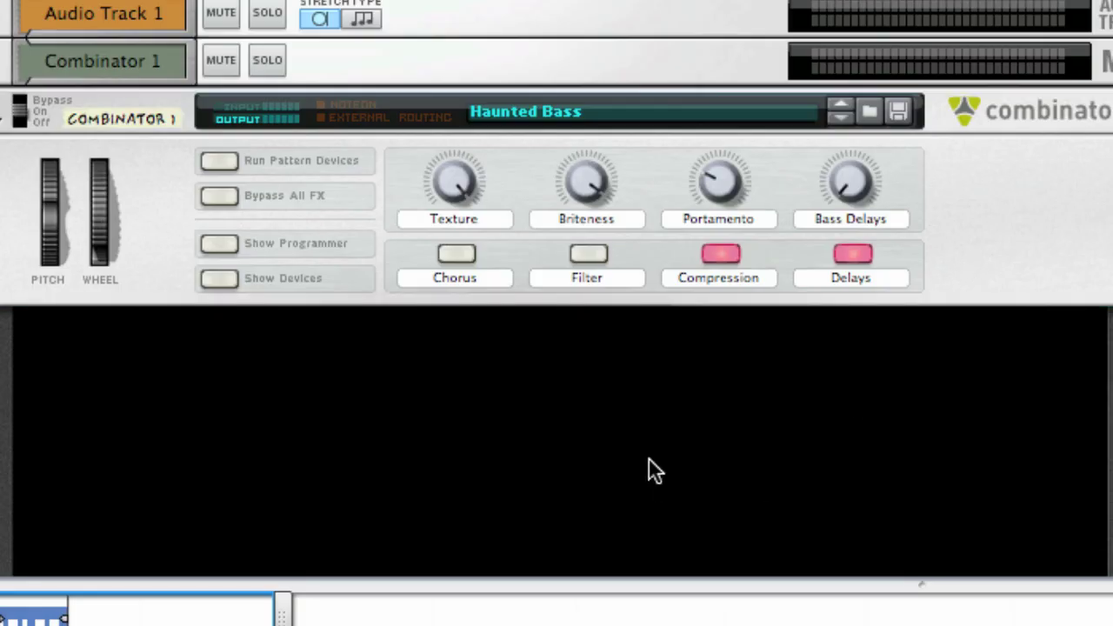
- Create an instrument track with the BrightN'Edgy MK II.cmb patch from 80s Rhodes MK II in the Propellerhead ElectroMechanical ReFill
{"action": "right_click", "coordinate": [365, 375]}
{"action": "left_click", "coordinate": [460, 467]}
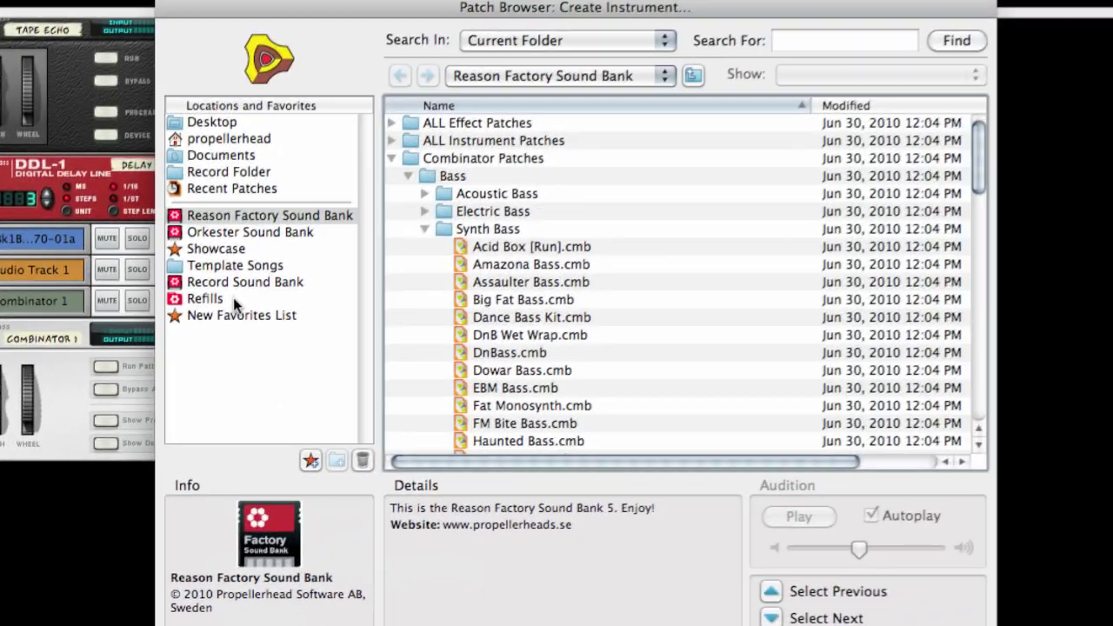
{"action": "left_click", "coordinate": [368, 60]}
{"action": "left_click", "coordinate": [460, 216]}
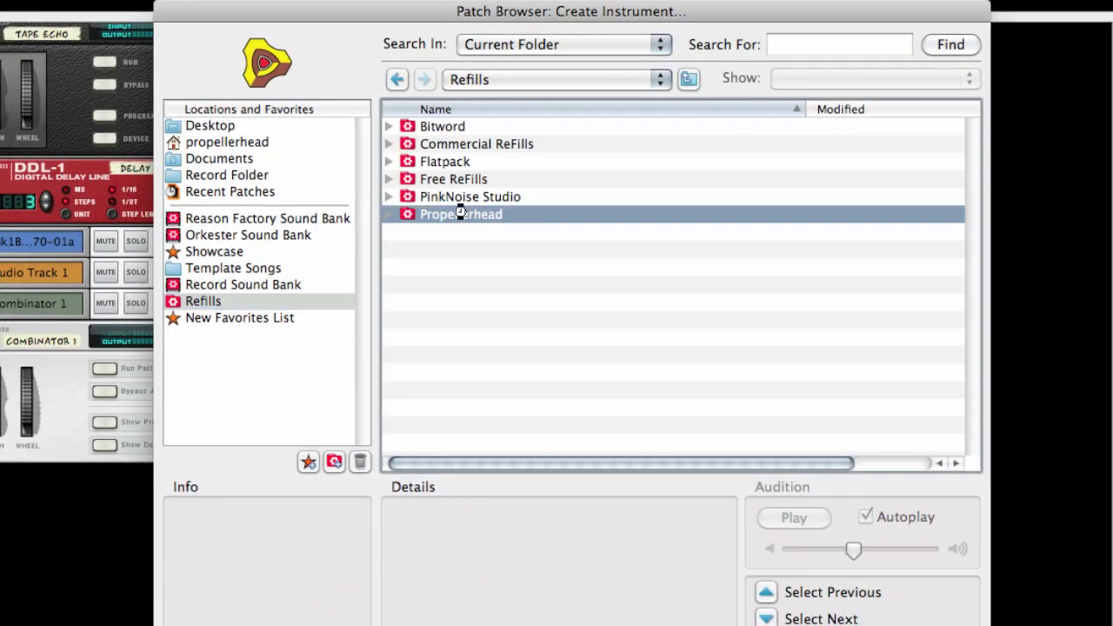
{"action": "double_click", "coordinate": [461, 214]}
{"action": "double_click", "coordinate": [465, 195]}
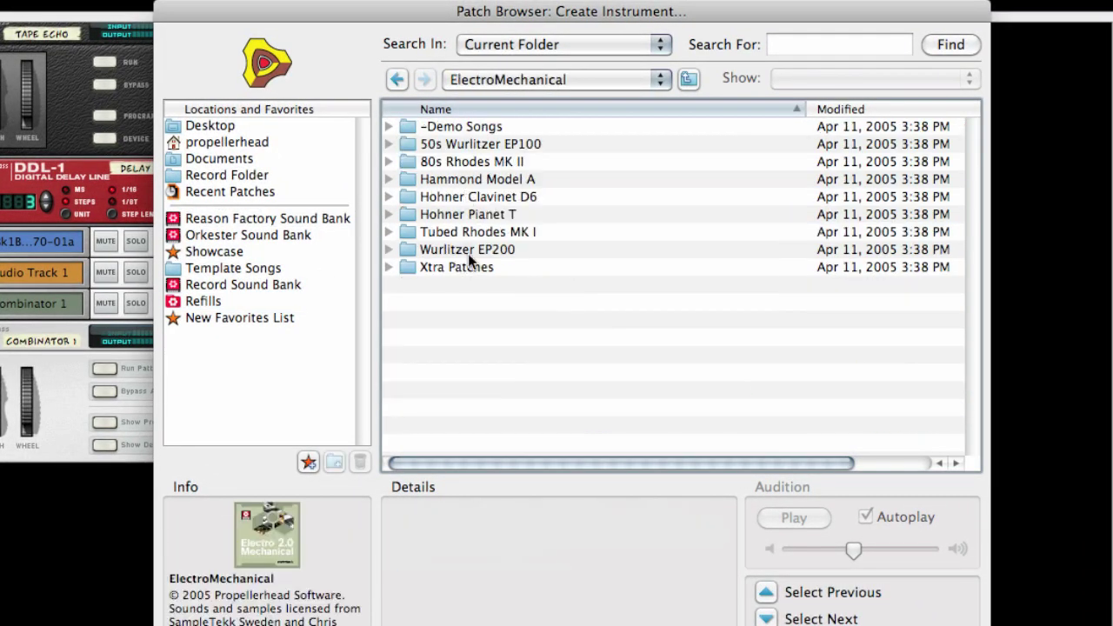
{"action": "double_click", "coordinate": [487, 161]}
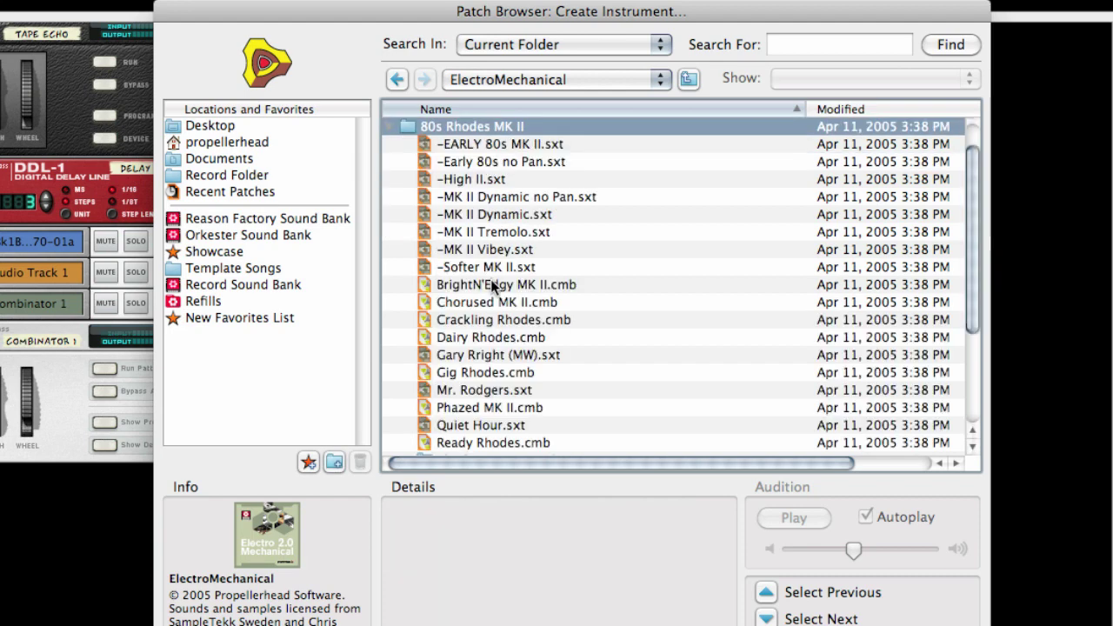
{"action": "double_click", "coordinate": [492, 285]}
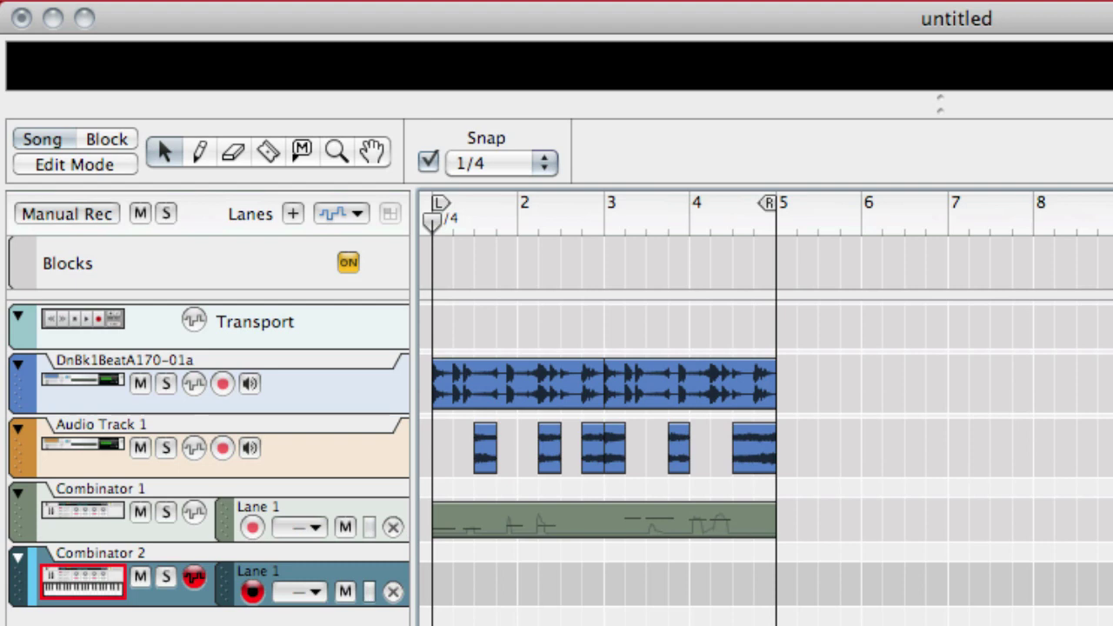
- Record a four-bar Rhodes part on Combinator 2, stop, and return to the start of the song
{"action": "key", "text": "super+Return"}
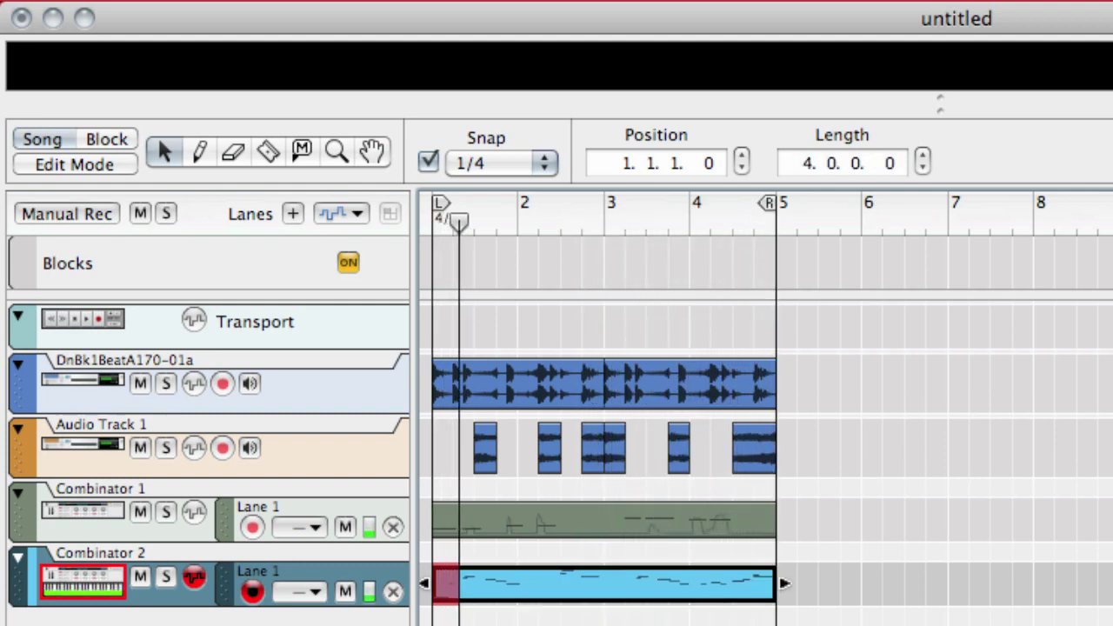
{"action": "key", "text": "space"}
{"action": "key", "text": "Escape"}
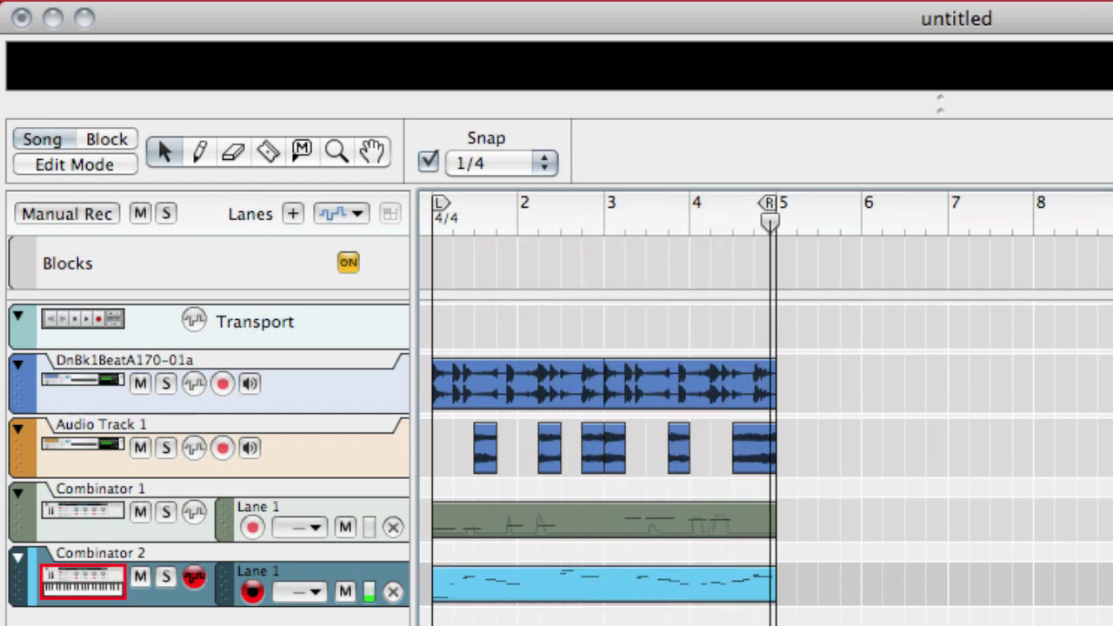
{"action": "key", "text": "shift+Return"}
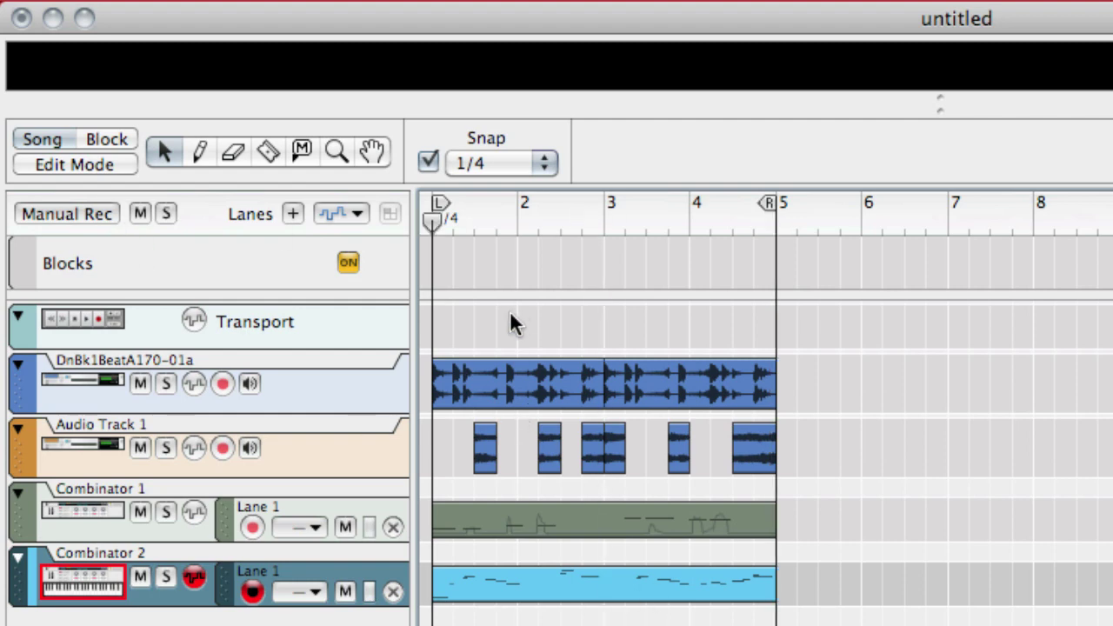
- Show Audio Track 1's insert effects in the rack and add a Scream 4 distortion unit there
{"action": "left_click", "coordinate": [327, 452]}
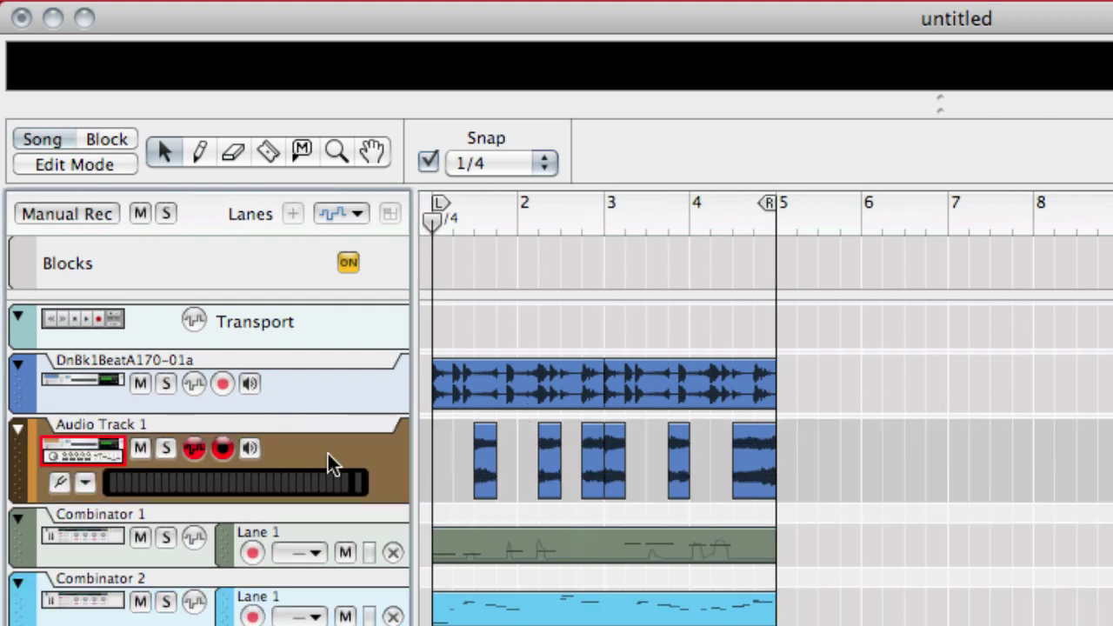
{"action": "key", "text": "F6"}
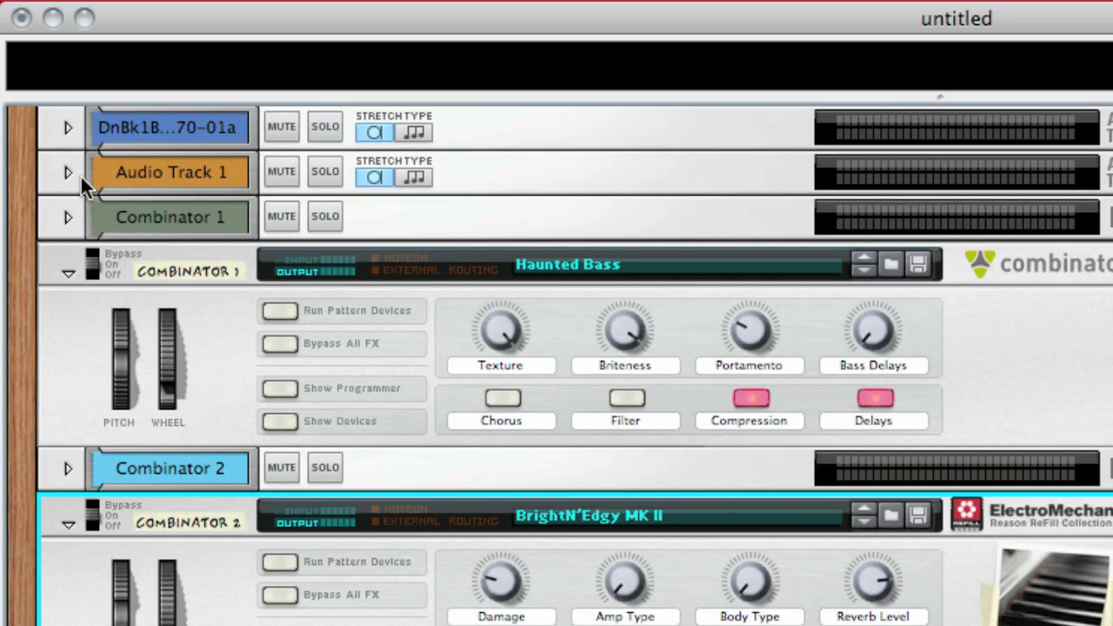
{"action": "left_click", "coordinate": [68, 172]}
{"action": "left_click", "coordinate": [106, 191]}
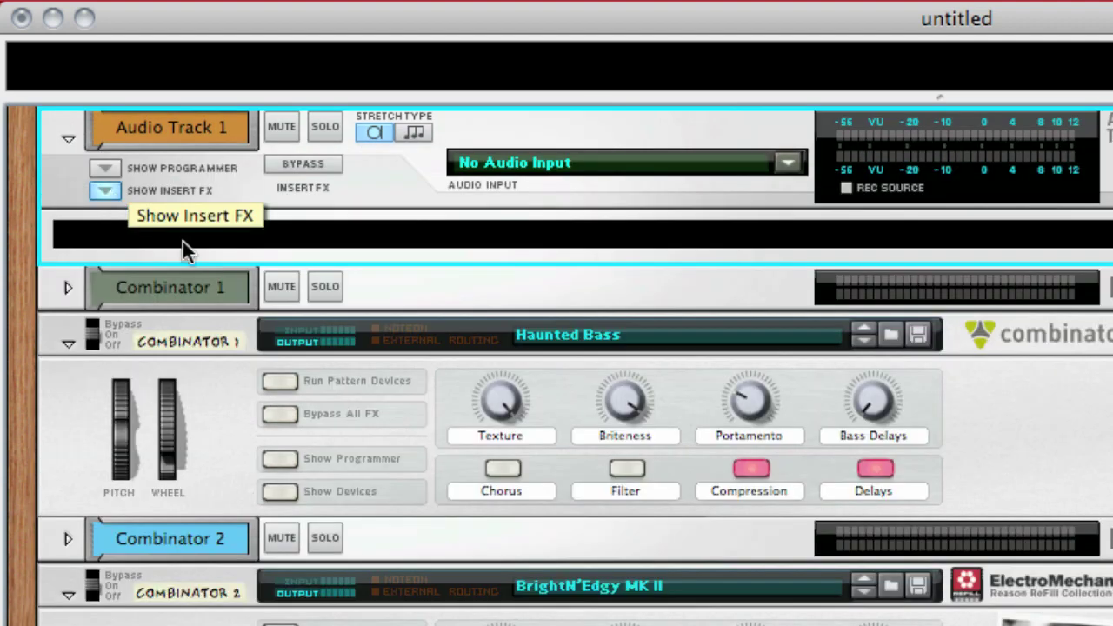
{"action": "left_click", "coordinate": [213, 234]}
{"action": "right_click", "coordinate": [212, 235]}
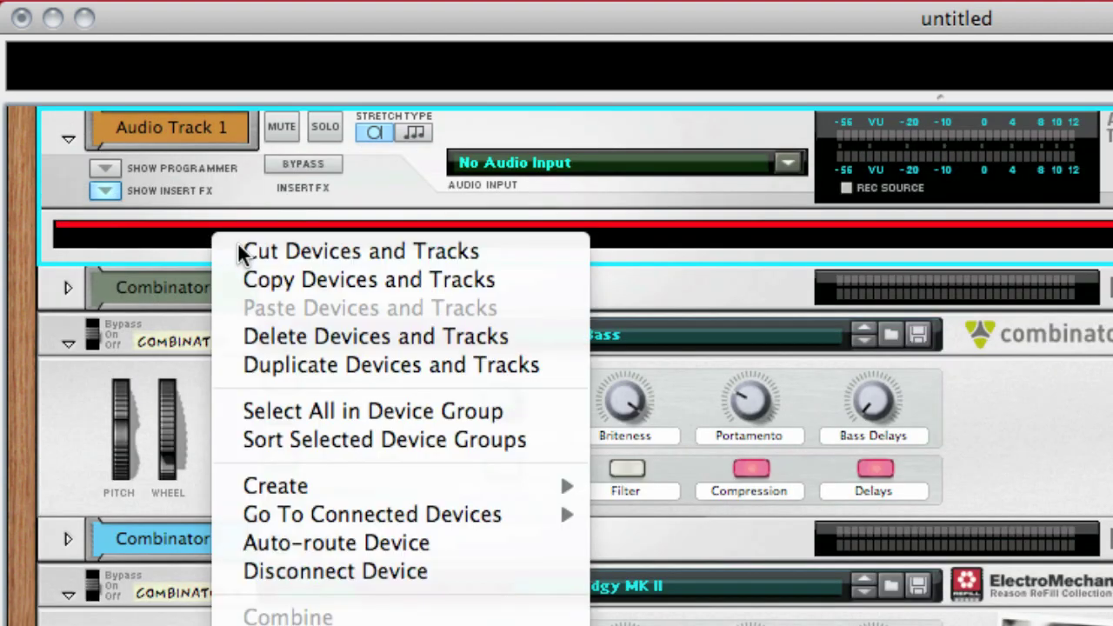
{"action": "mouse_move", "coordinate": [455, 487]}
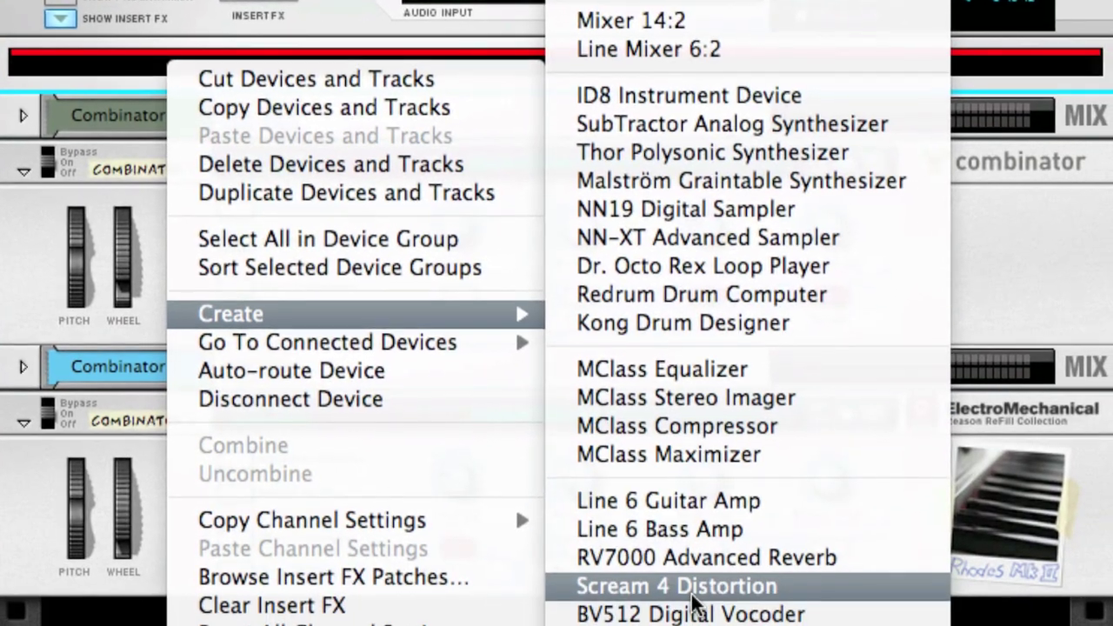
{"action": "left_click", "coordinate": [687, 622]}
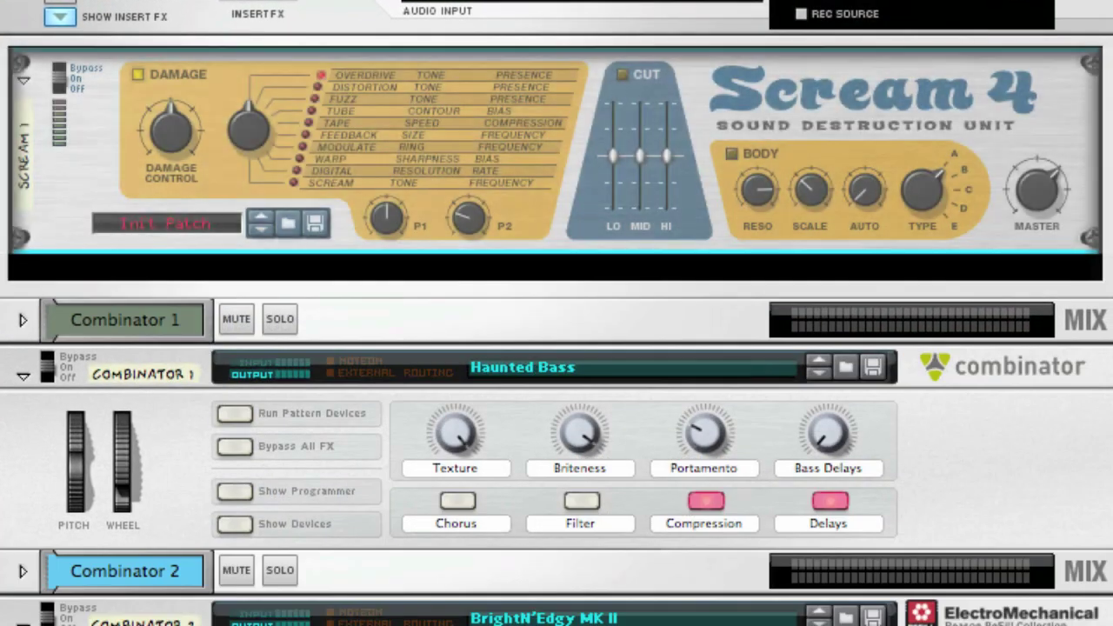
- While playing Audio Track 1 soloed, set Scream 4 to Tape damage, lower Damage Control, and raise parameters P1 and P2
{"action": "key", "text": "space"}
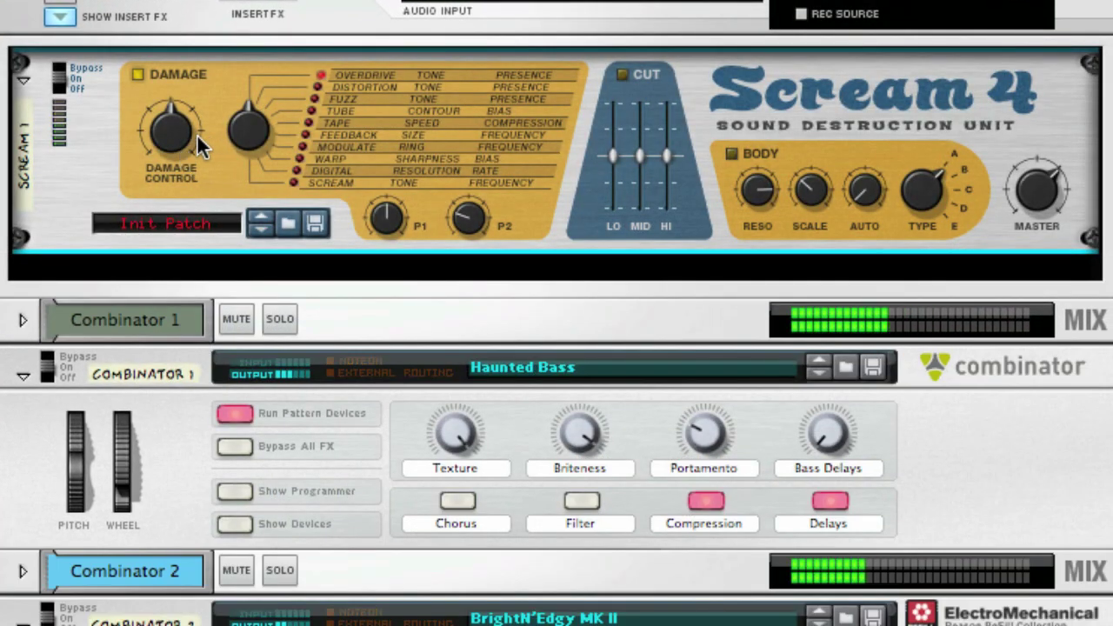
{"action": "left_click", "coordinate": [327, 131]}
{"action": "left_click_drag", "start_coordinate": [186, 133], "coordinate": [171, 150]}
{"action": "left_click", "coordinate": [320, 123]}
{"action": "left_click", "coordinate": [283, 16]}
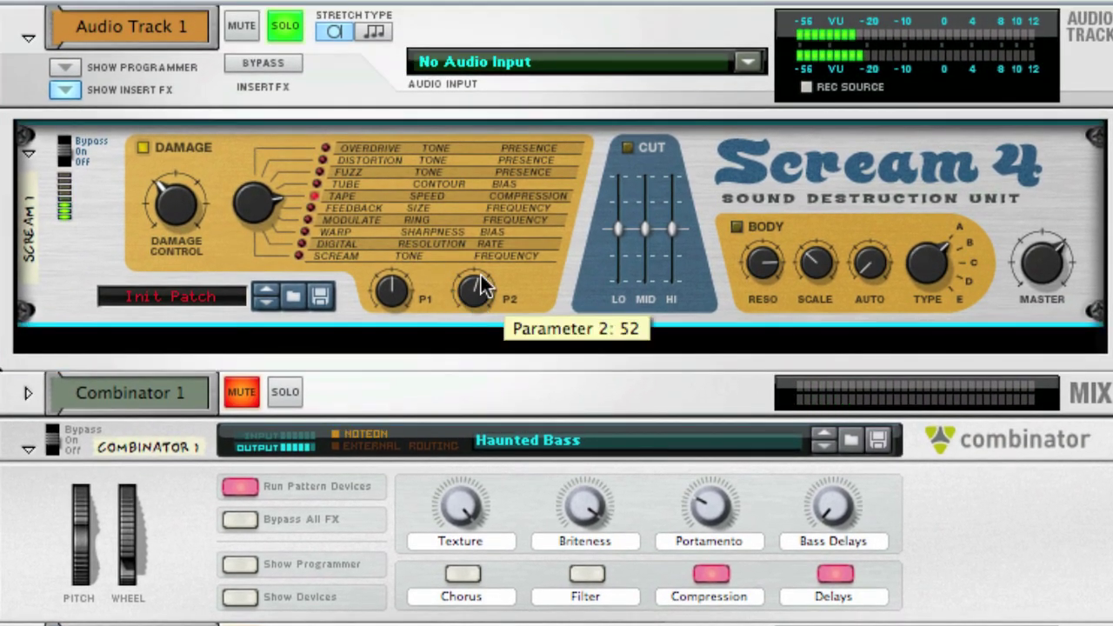
{"action": "left_click_drag", "start_coordinate": [483, 287], "coordinate": [480, 272]}
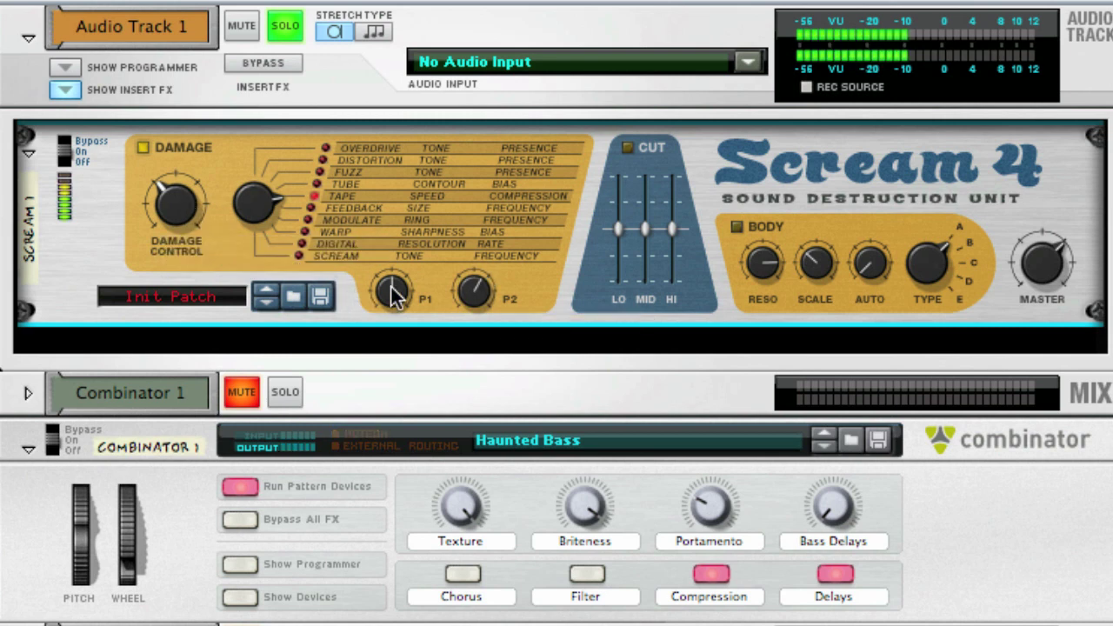
{"action": "left_click_drag", "start_coordinate": [391, 287], "coordinate": [391, 258]}
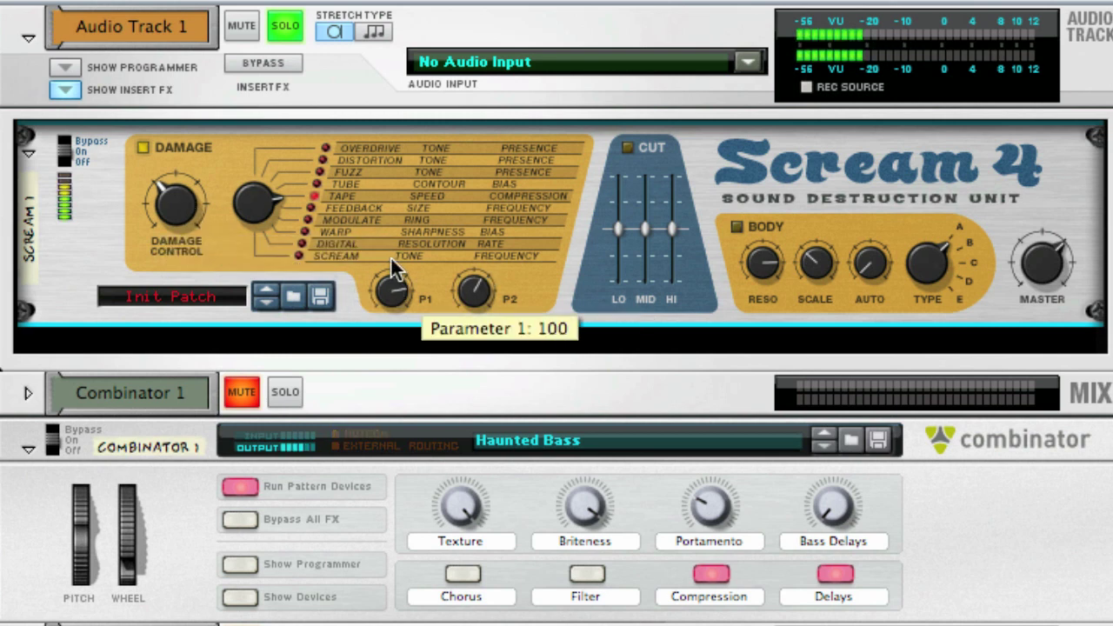
- Hide Audio Track 1's insert effects, turn off its solo, and stop playback
{"action": "left_click", "coordinate": [58, 91]}
{"action": "left_click", "coordinate": [287, 24]}
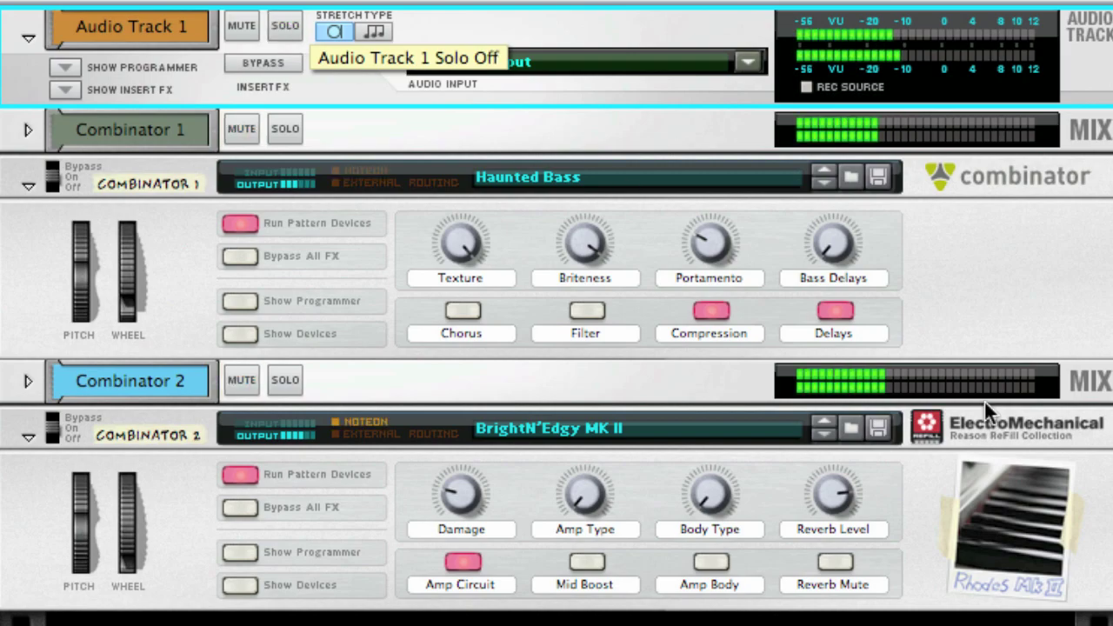
{"action": "key", "text": "space"}
- Enable the Plate and Delay 3/16 sends on Audio Track 1's mixer channel and lower both send levels
{"action": "key", "text": "F5"}
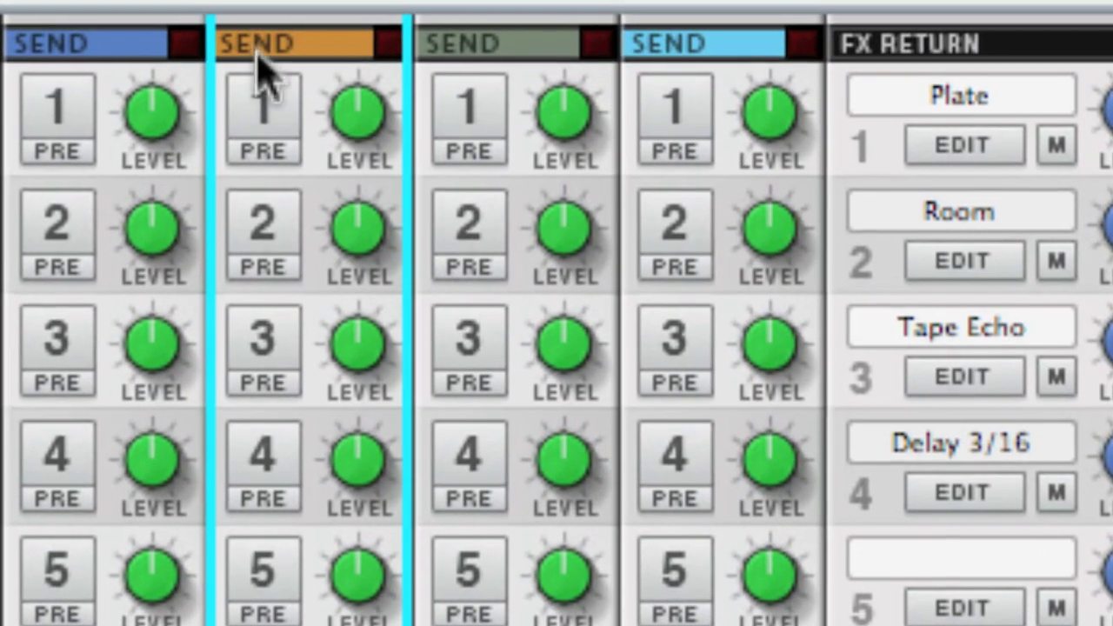
{"action": "left_click", "coordinate": [261, 113]}
{"action": "left_click_drag", "start_coordinate": [356, 136], "coordinate": [308, 336]}
{"action": "left_click", "coordinate": [273, 458]}
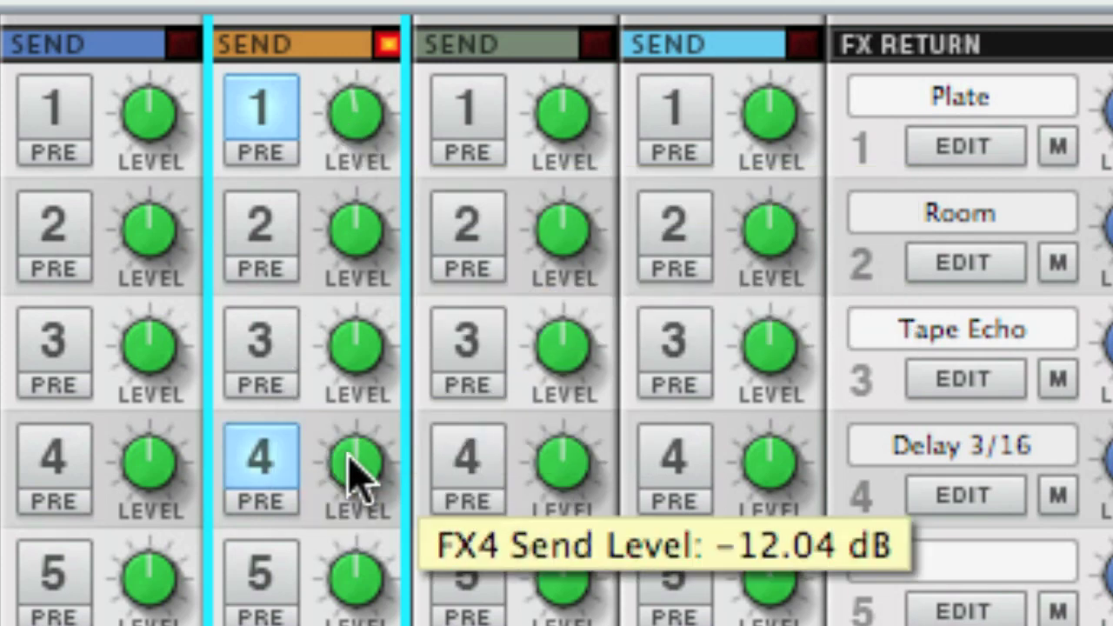
{"action": "left_click_drag", "start_coordinate": [356, 473], "coordinate": [368, 509]}
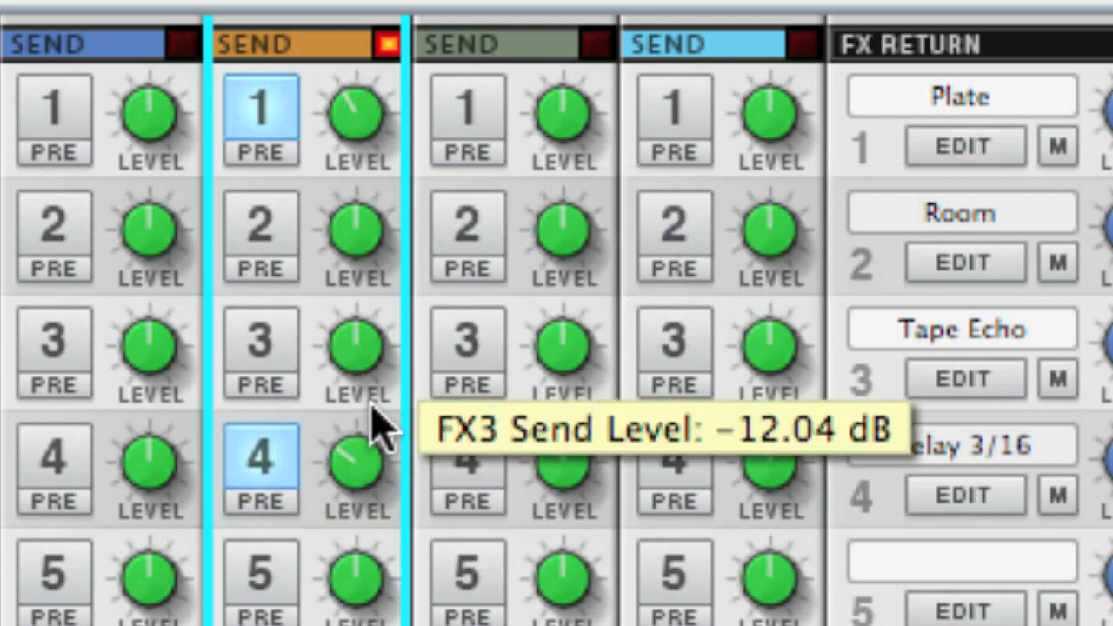
{"action": "scroll", "coordinate": [383, 450], "scroll_direction": "up", "scroll_amount": 5}
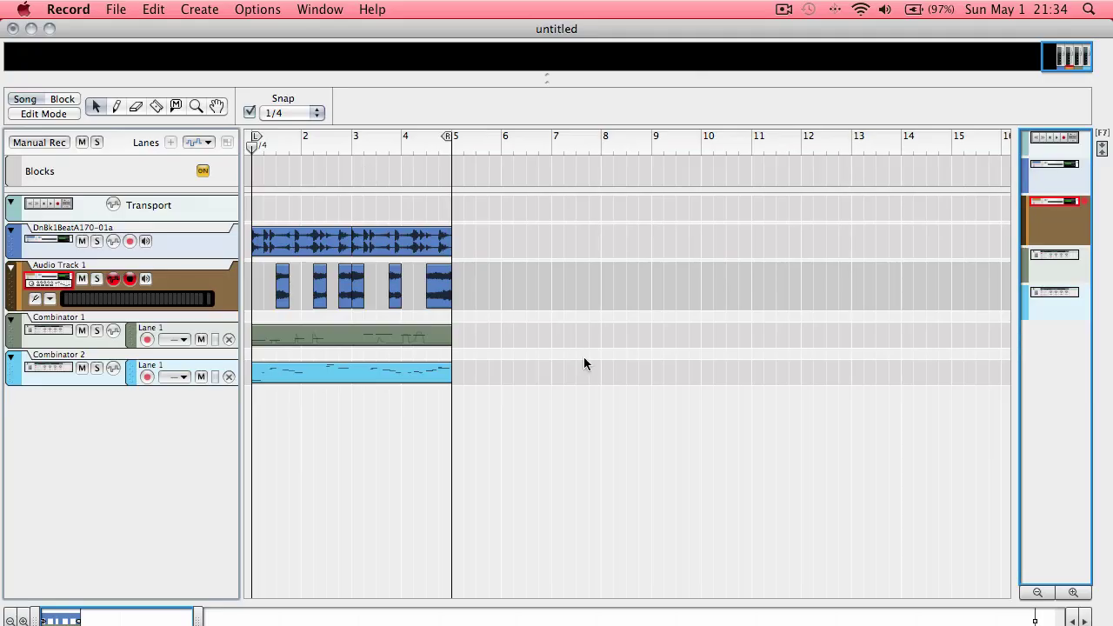
- During song playback, pan Audio Track 1 to the left and Combinator 2 slightly to the right
{"action": "key", "text": "space"}
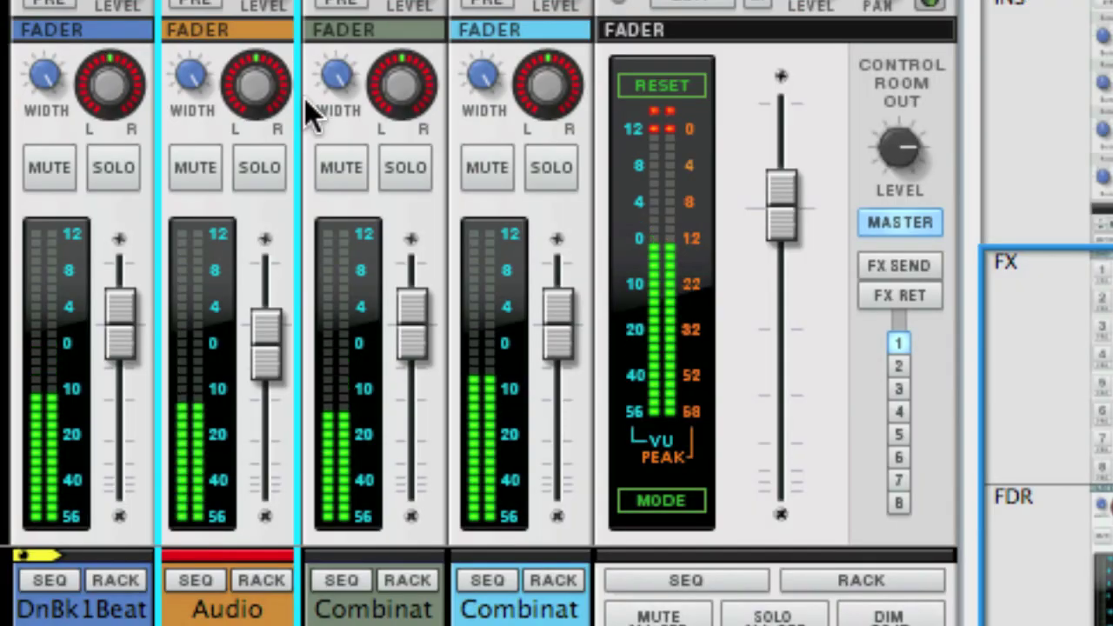
{"action": "left_click", "coordinate": [548, 92]}
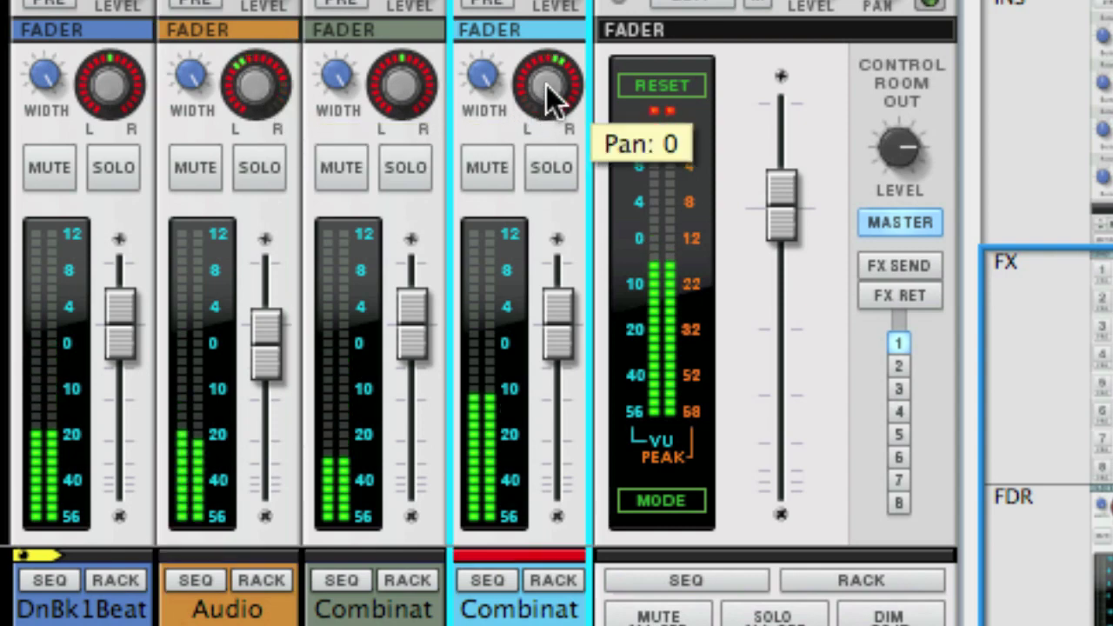
{"action": "left_click_drag", "start_coordinate": [548, 91], "coordinate": [547, 85]}
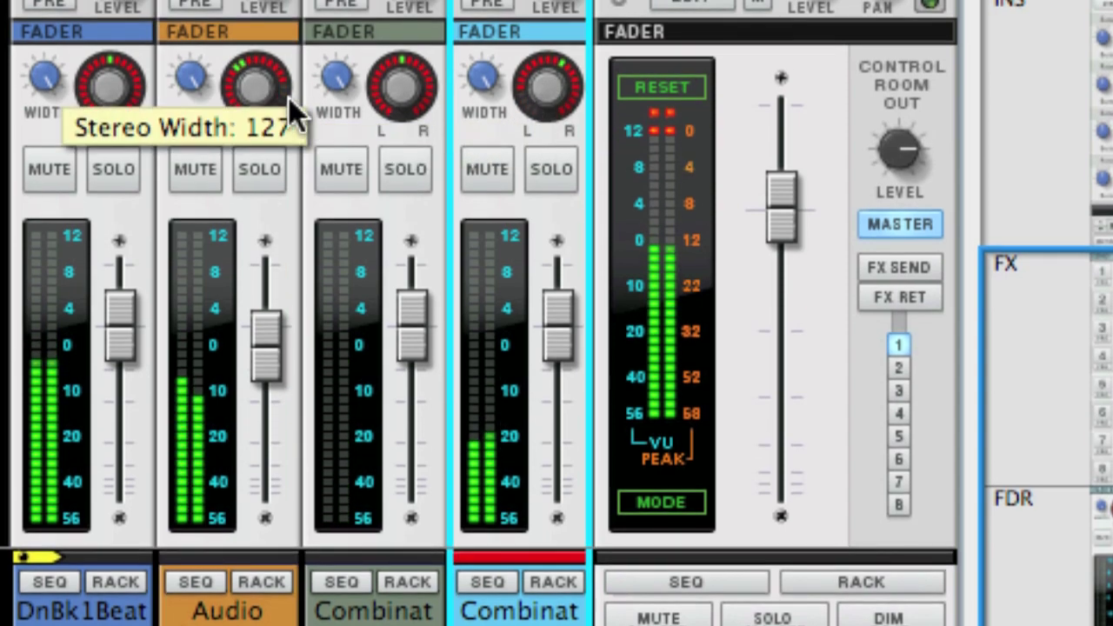
- Enable the high-pass filter on Audio Track 1's mixer channel and adjust its cutoff frequency
{"action": "scroll", "coordinate": [281, 113], "scroll_direction": "up", "scroll_amount": 10}
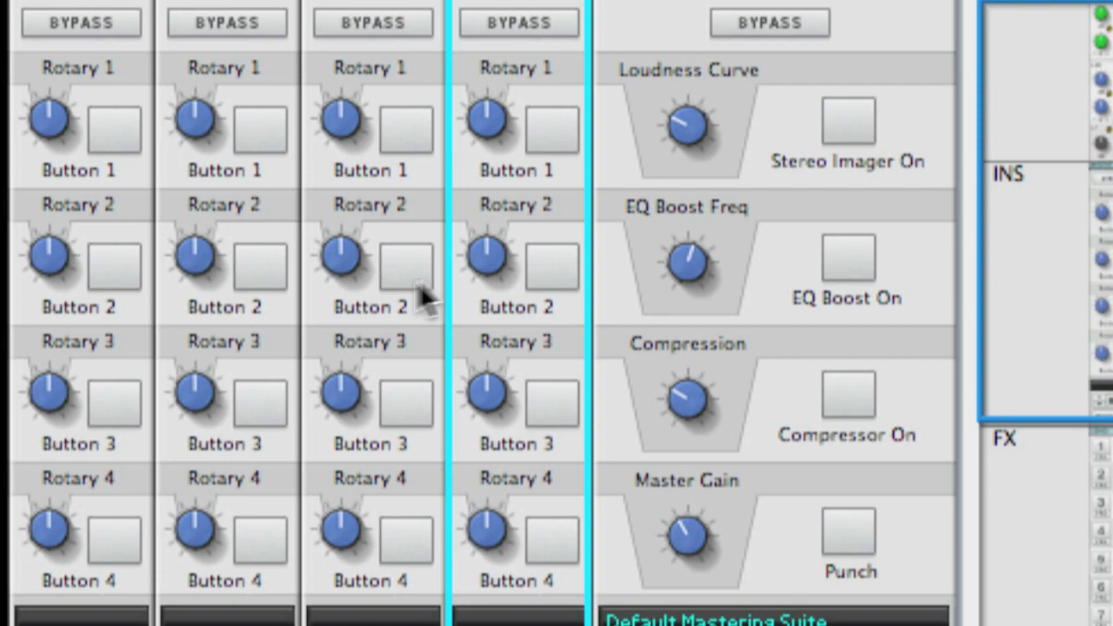
{"action": "scroll", "coordinate": [296, 218], "scroll_direction": "up", "scroll_amount": 6}
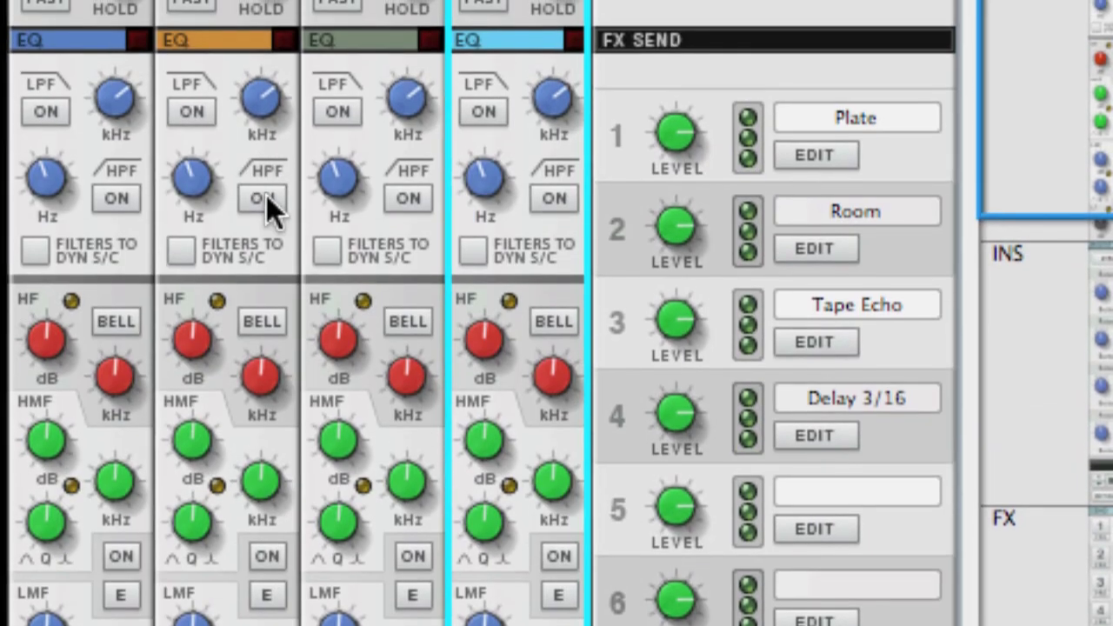
{"action": "left_click", "coordinate": [266, 196]}
{"action": "left_click_drag", "start_coordinate": [196, 198], "coordinate": [195, 200]}
- Enable Audio Track 1's channel EQ, boost the high-mid gain to about 3.17 dB, and adjust that band's frequency and Q
{"action": "scroll", "coordinate": [383, 365], "scroll_direction": "down", "scroll_amount": 4}
{"action": "left_click", "coordinate": [254, 379]}
{"action": "left_click_drag", "start_coordinate": [177, 269], "coordinate": [186, 249]}
{"action": "left_click_drag", "start_coordinate": [260, 298], "coordinate": [205, 271]}
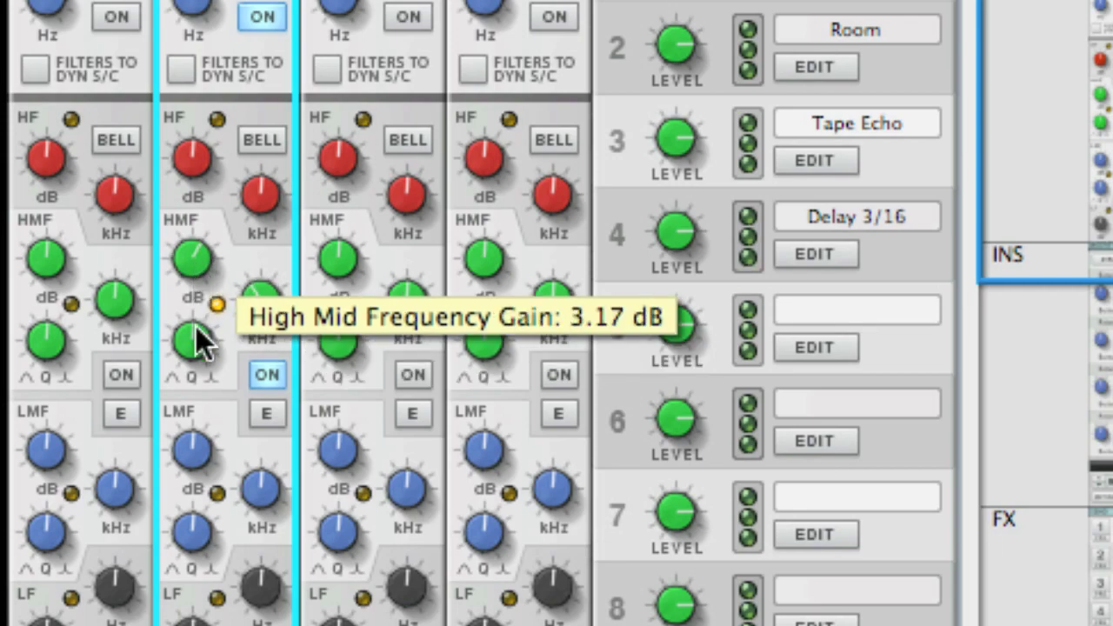
{"action": "left_click_drag", "start_coordinate": [204, 347], "coordinate": [210, 337]}
{"action": "scroll", "coordinate": [210, 348], "scroll_direction": "down", "scroll_amount": 10}
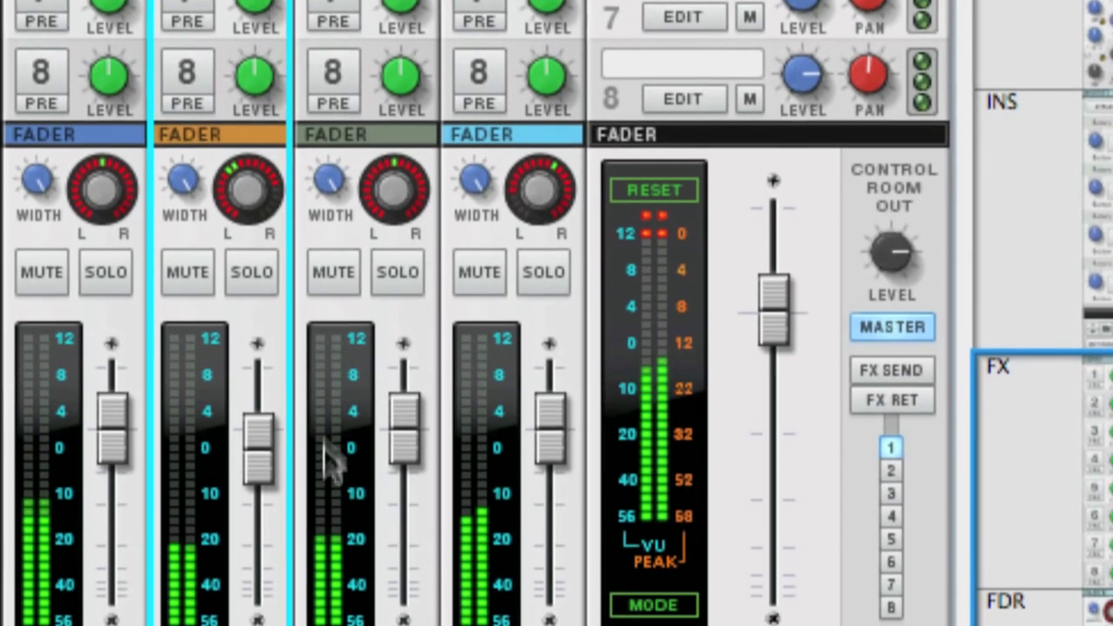
{"action": "scroll", "coordinate": [331, 426], "scroll_direction": "down", "scroll_amount": 1}
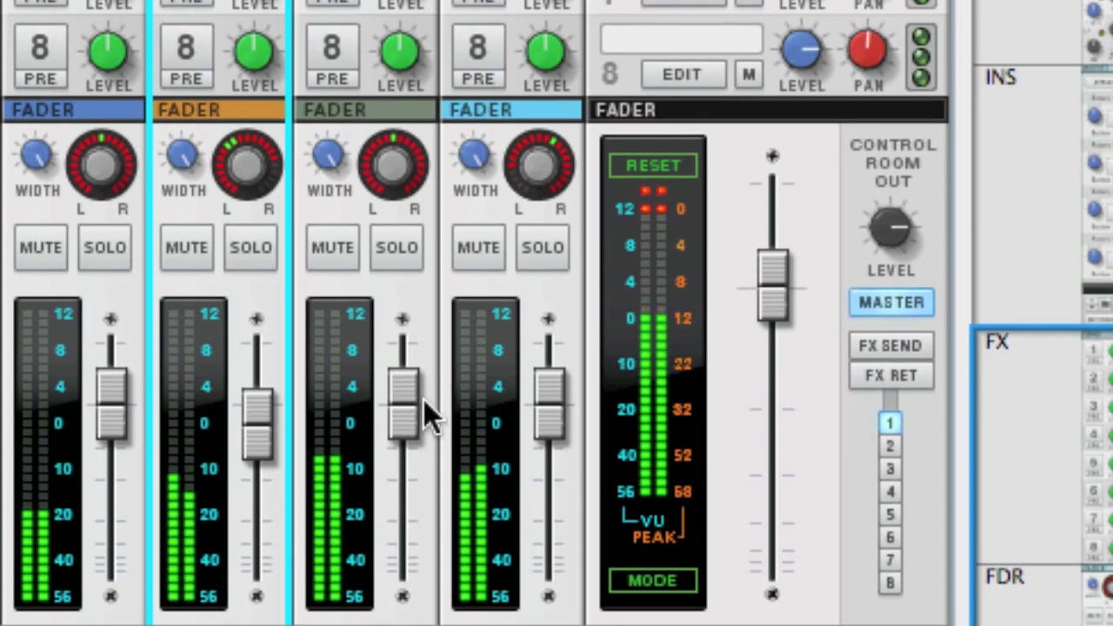